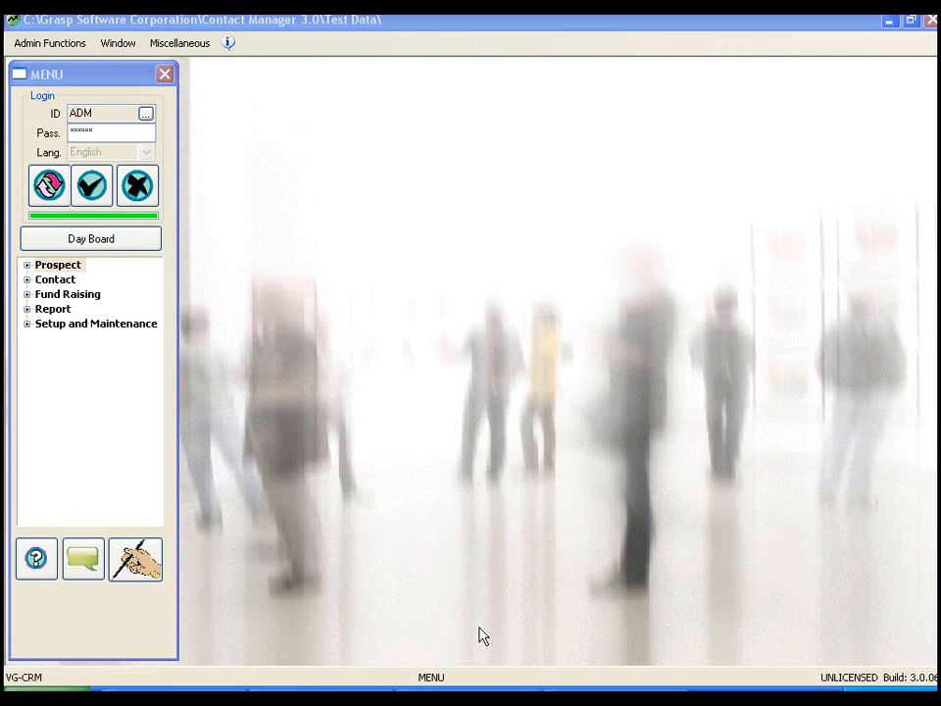
# Review the category codes assigned to the DEF COMPANY INC. and ABC Company Limited prospects in Prospect Maintenance.
pyautogui.click(31, 267)
pyautogui.click(90, 280)
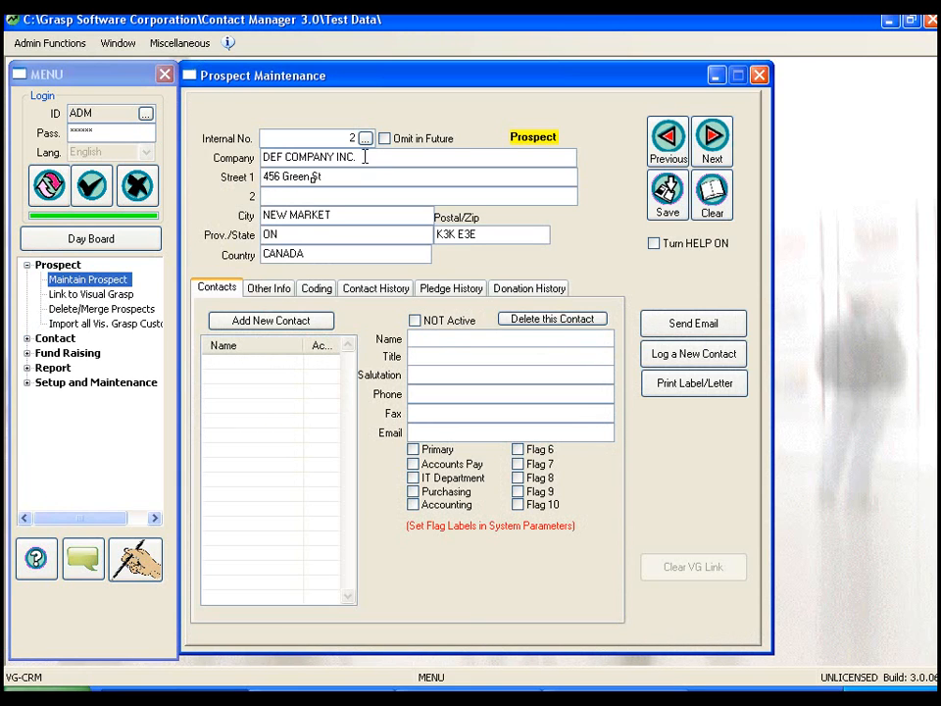
pyautogui.click(317, 289)
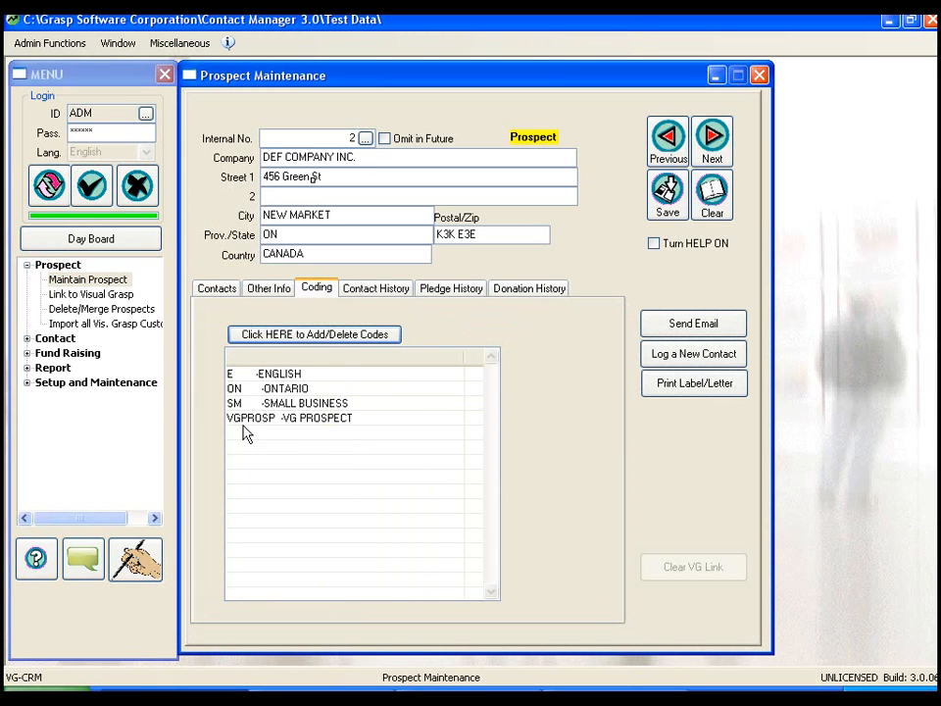
pyautogui.click(667, 142)
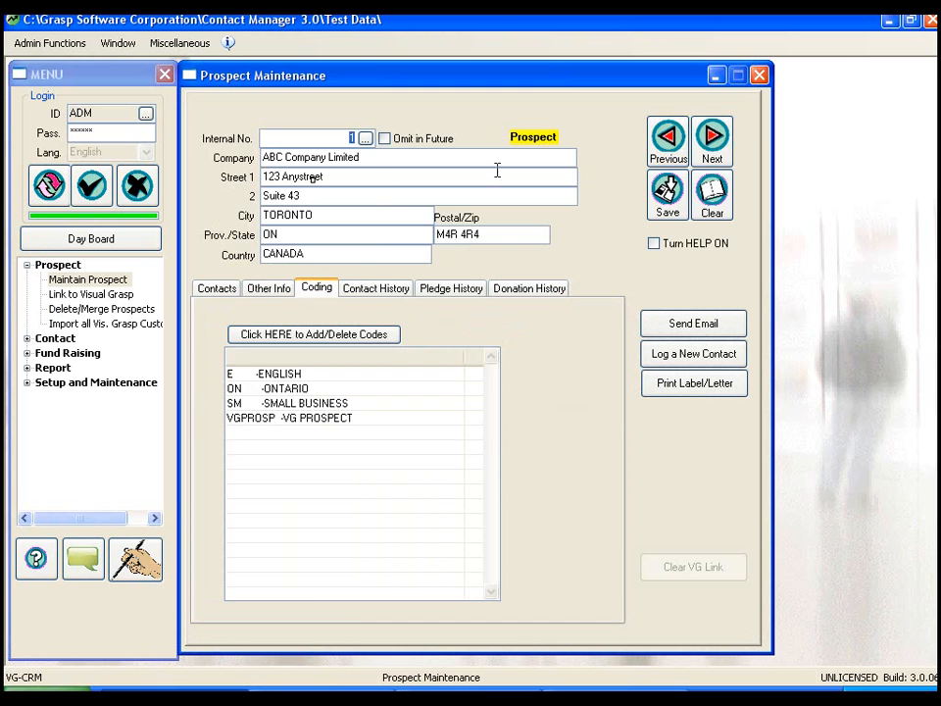
pyautogui.click(712, 194)
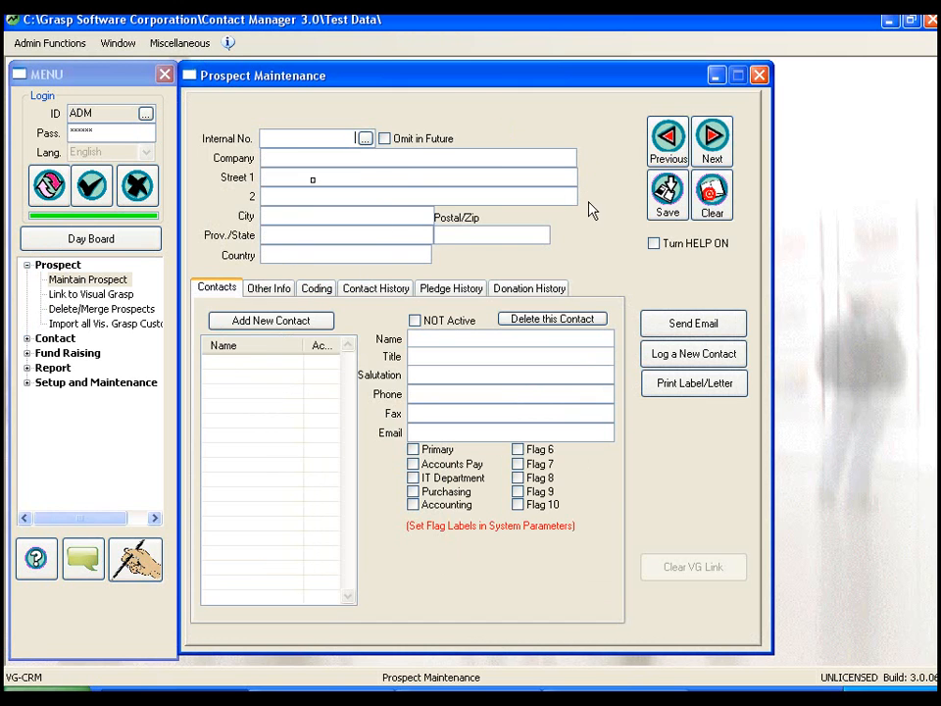
pyautogui.click(760, 75)
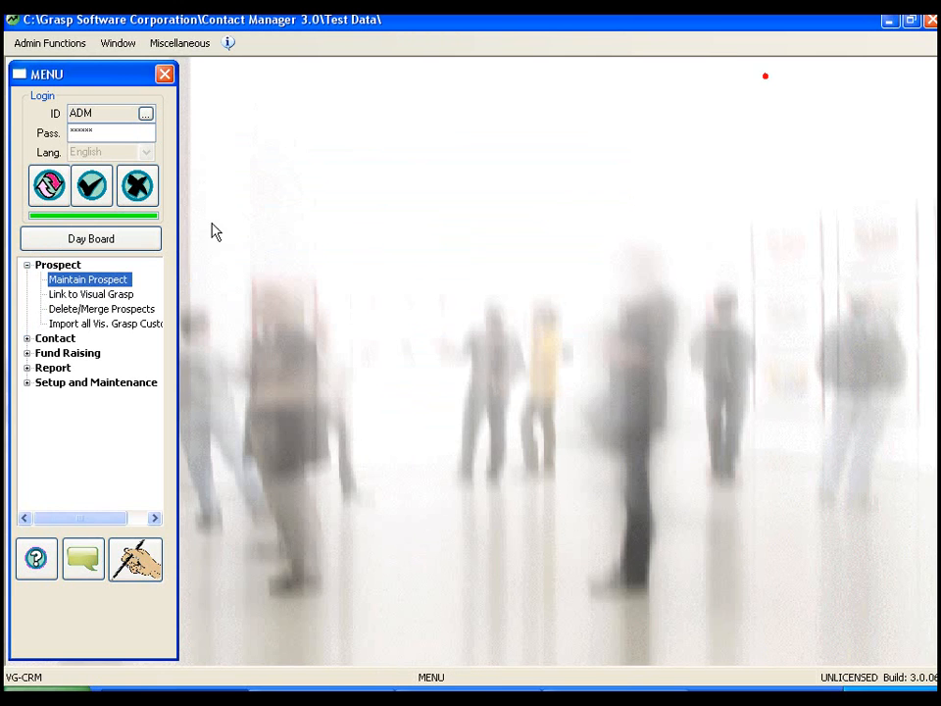
pyautogui.click(26, 265)
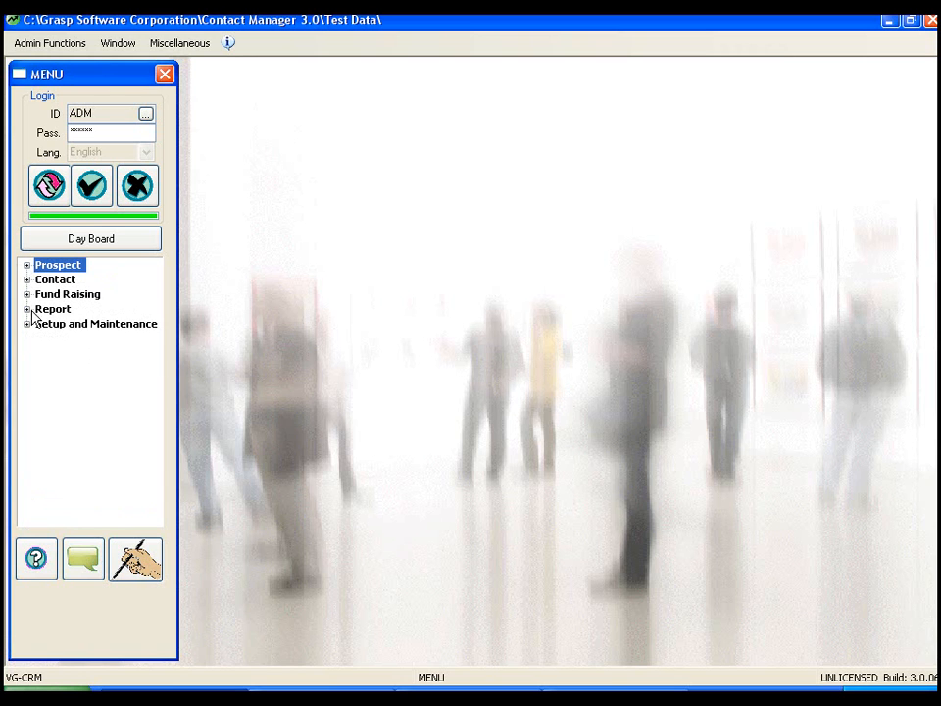
# Open the Mailing Labels by Category report from the category reports, after viewing the Lists by Category report.
pyautogui.click(28, 308)
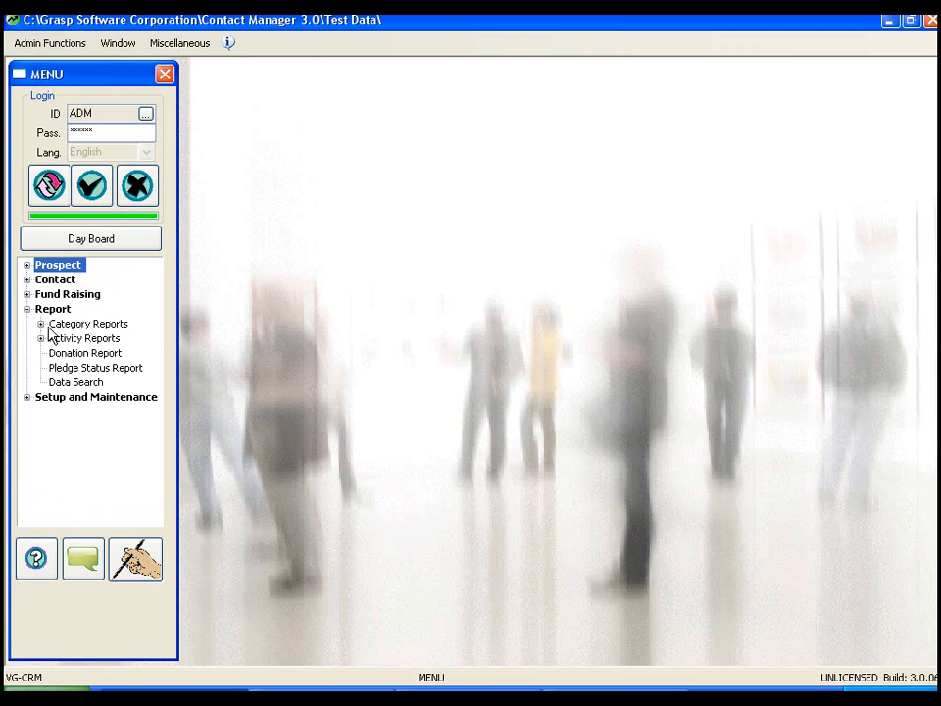
pyautogui.click(41, 323)
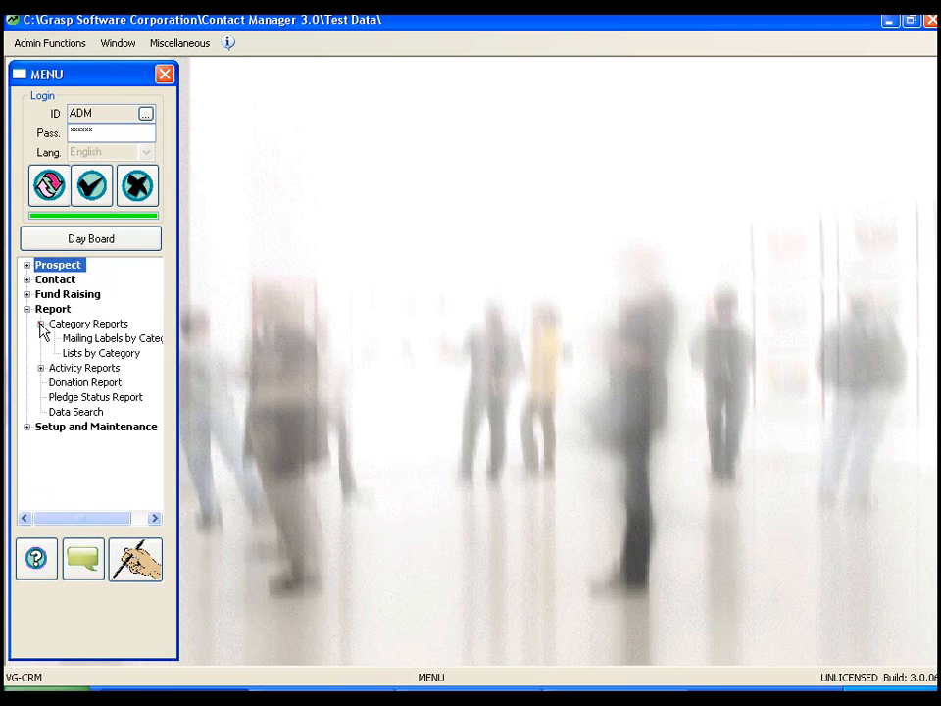
pyautogui.click(94, 355)
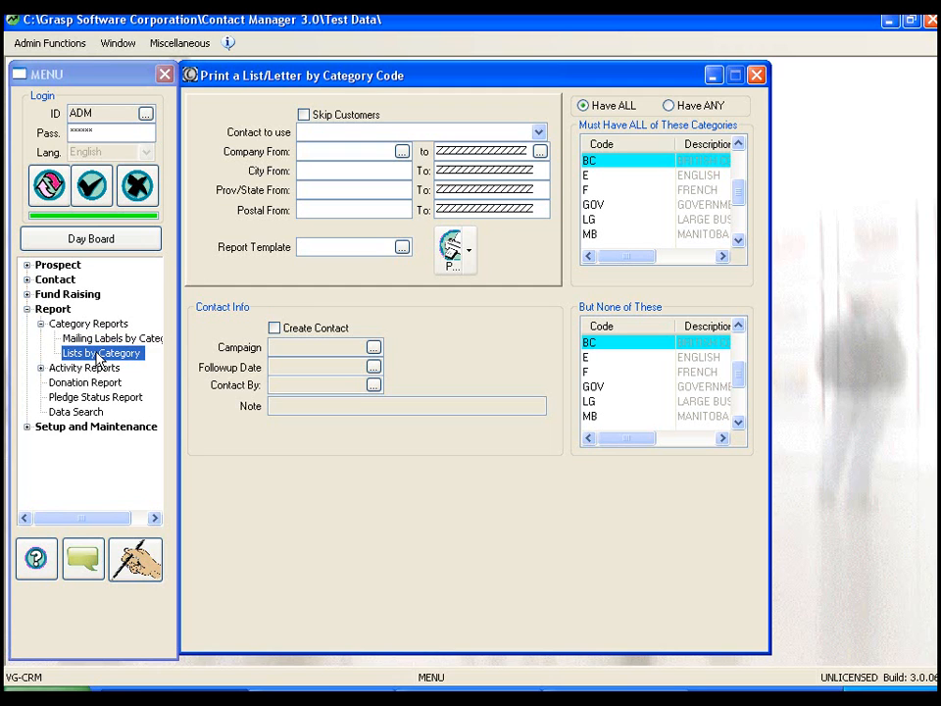
pyautogui.click(99, 339)
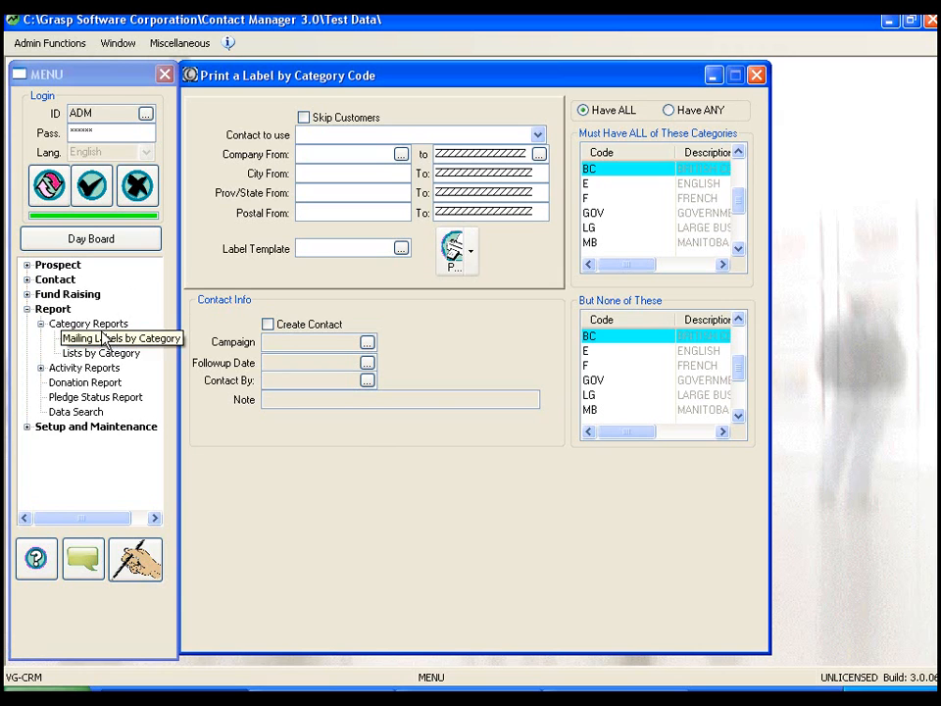
pyautogui.click(102, 342)
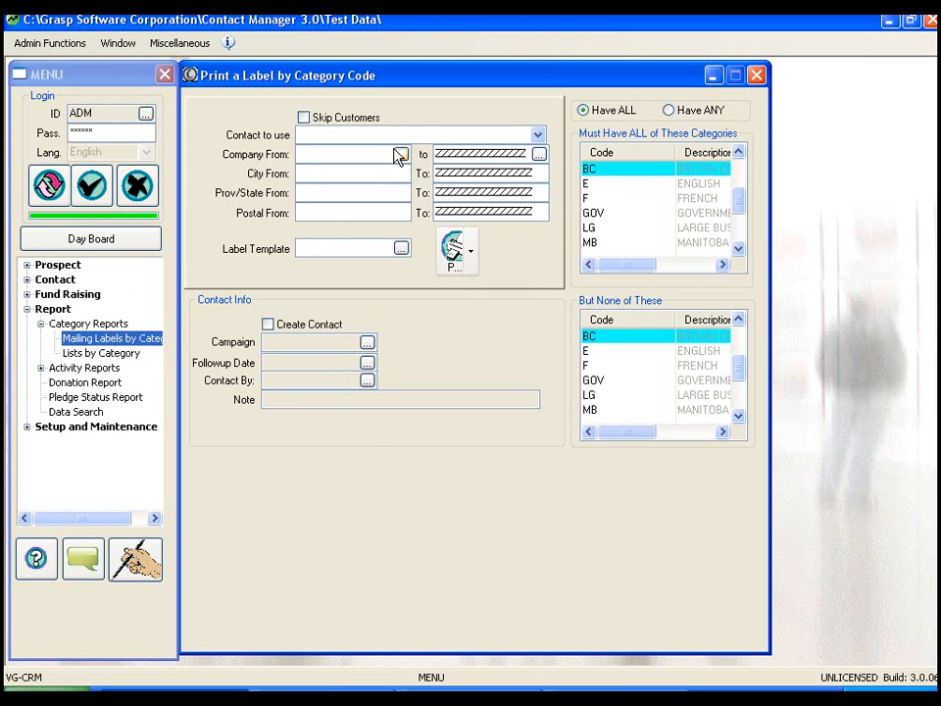
# Choose ALL Contacts as the contact to use and assign the Avery5160.lbl label template.
pyautogui.click(538, 136)
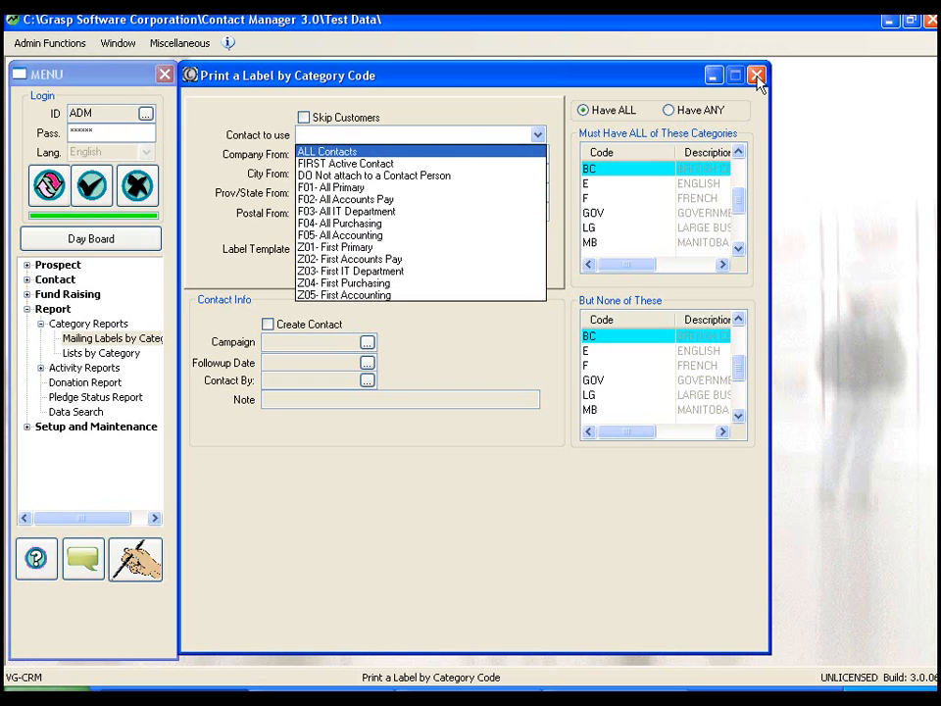
pyautogui.click(340, 153)
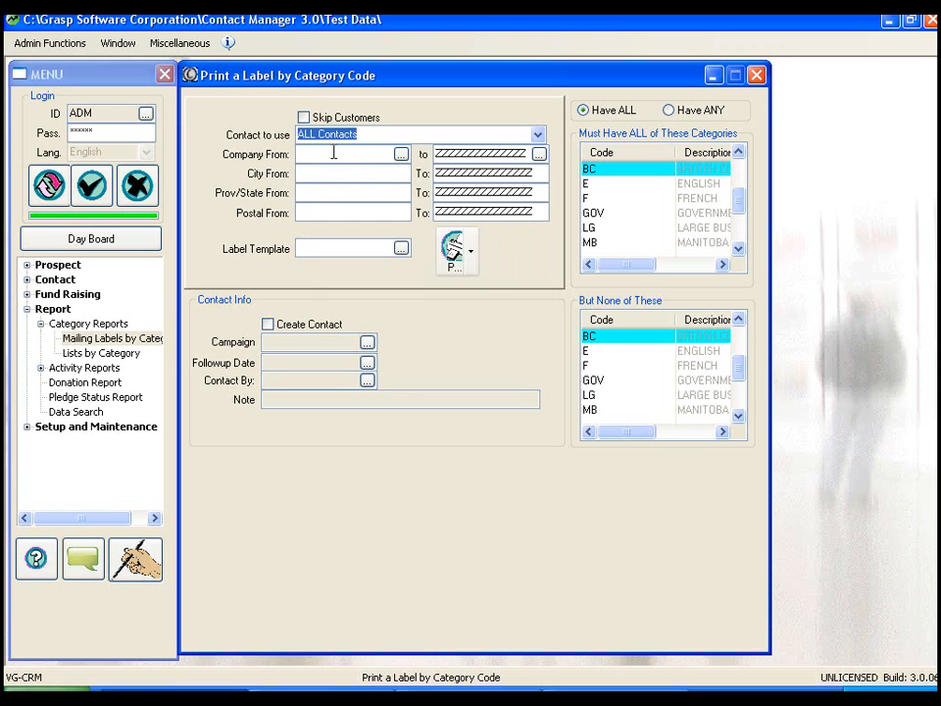
pyautogui.click(401, 155)
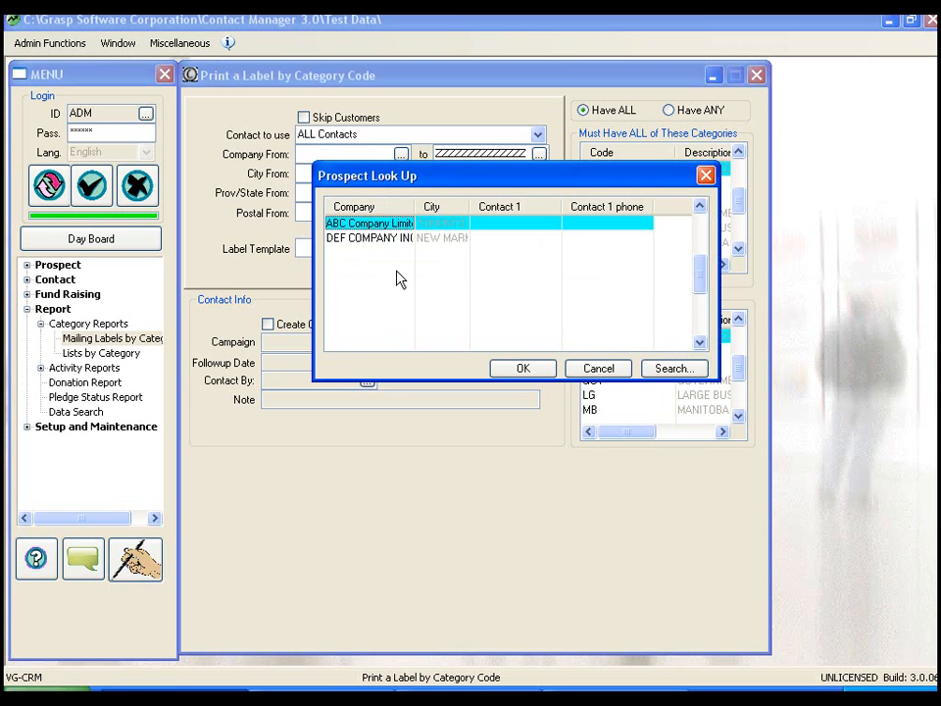
pyautogui.click(599, 368)
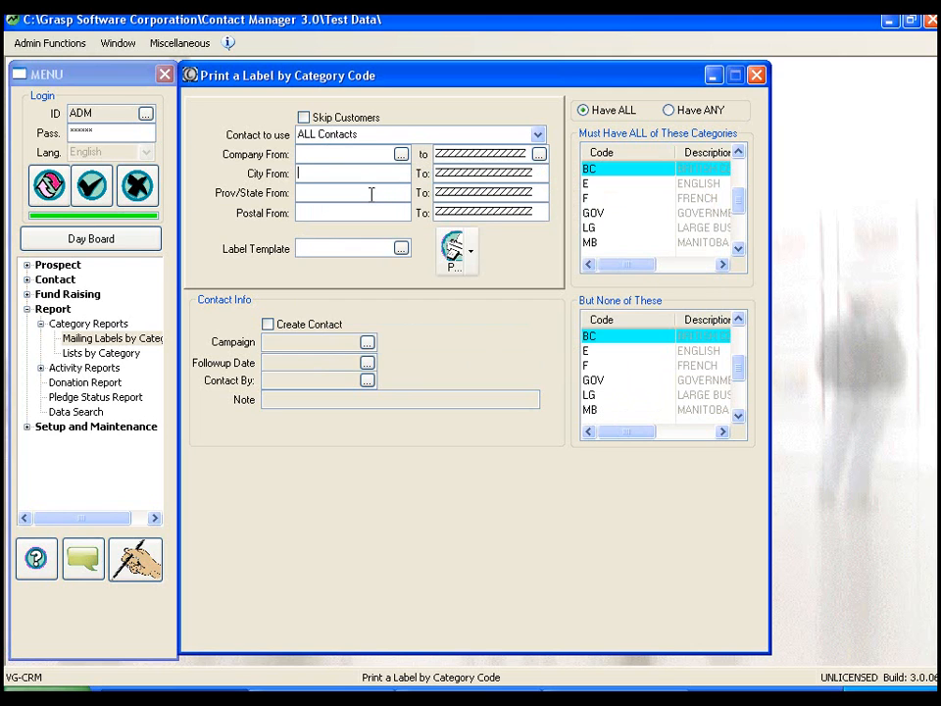
pyautogui.click(351, 216)
pyautogui.click(401, 250)
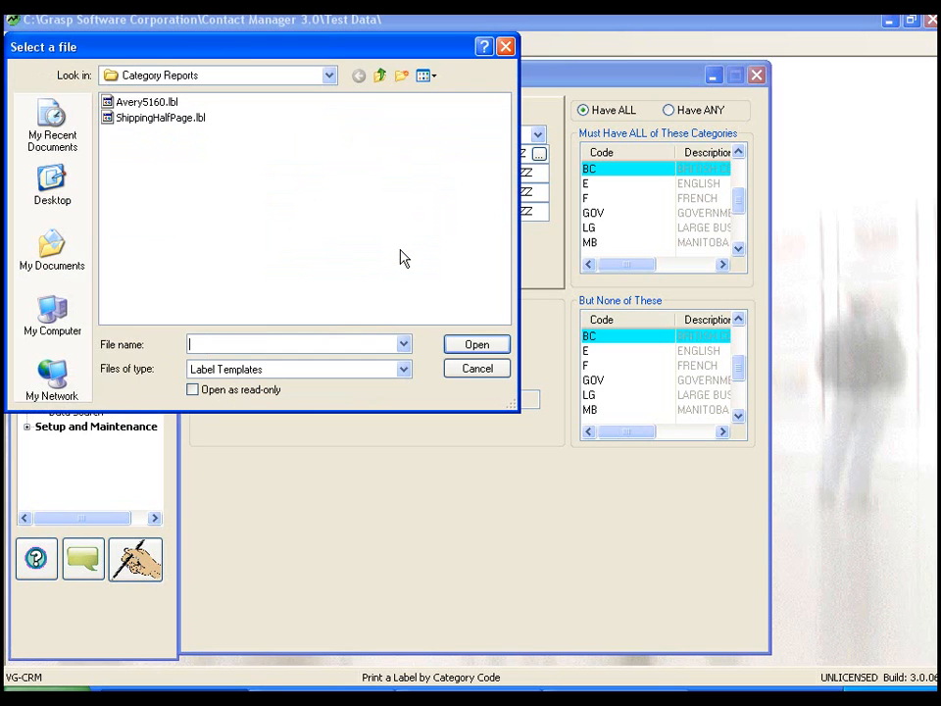
pyautogui.doubleClick(138, 103)
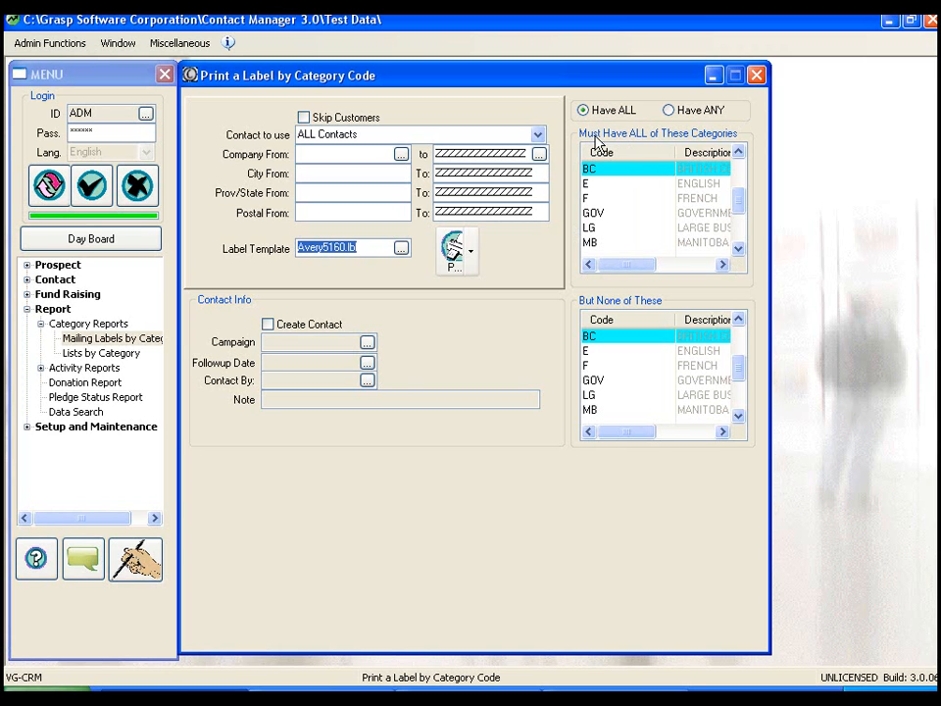
# Require labels to match all of the categories E, ON and VGPROSP.
pyautogui.click(673, 109)
pyautogui.click(603, 115)
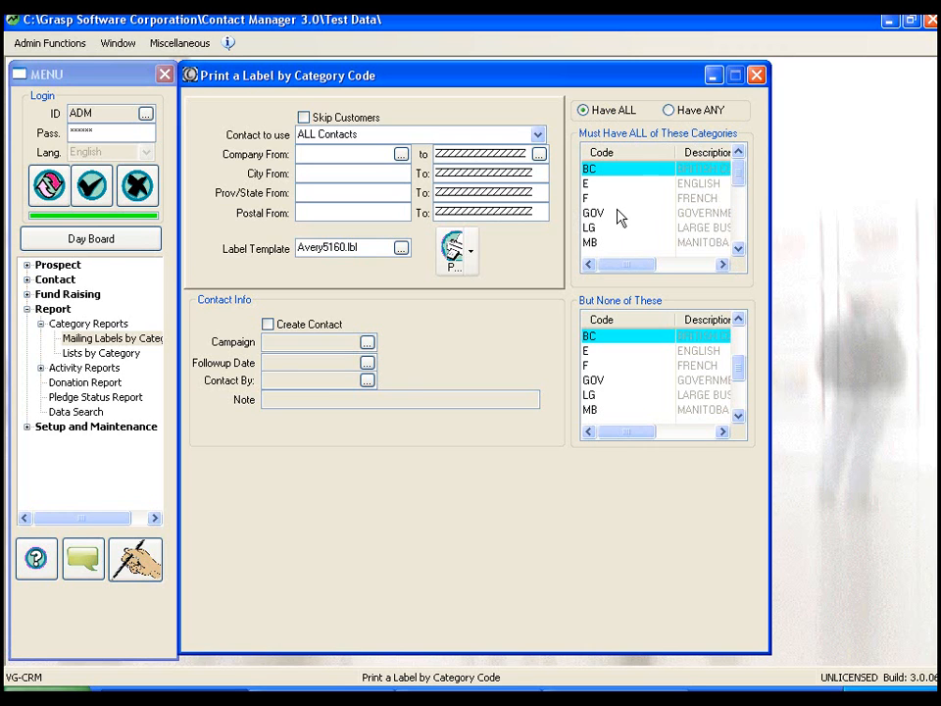
pyautogui.click(586, 185)
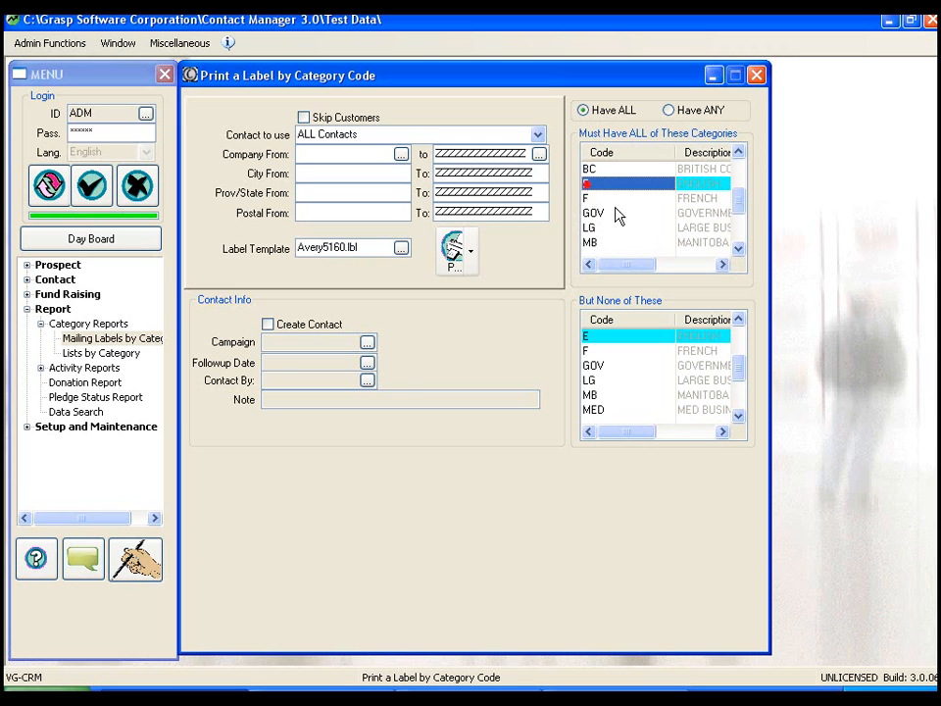
pyautogui.click(738, 249)
pyautogui.click(739, 249)
pyautogui.click(738, 249)
pyautogui.click(739, 249)
pyautogui.click(738, 249)
pyautogui.click(738, 249)
pyautogui.click(739, 249)
pyautogui.click(738, 249)
pyautogui.click(603, 228)
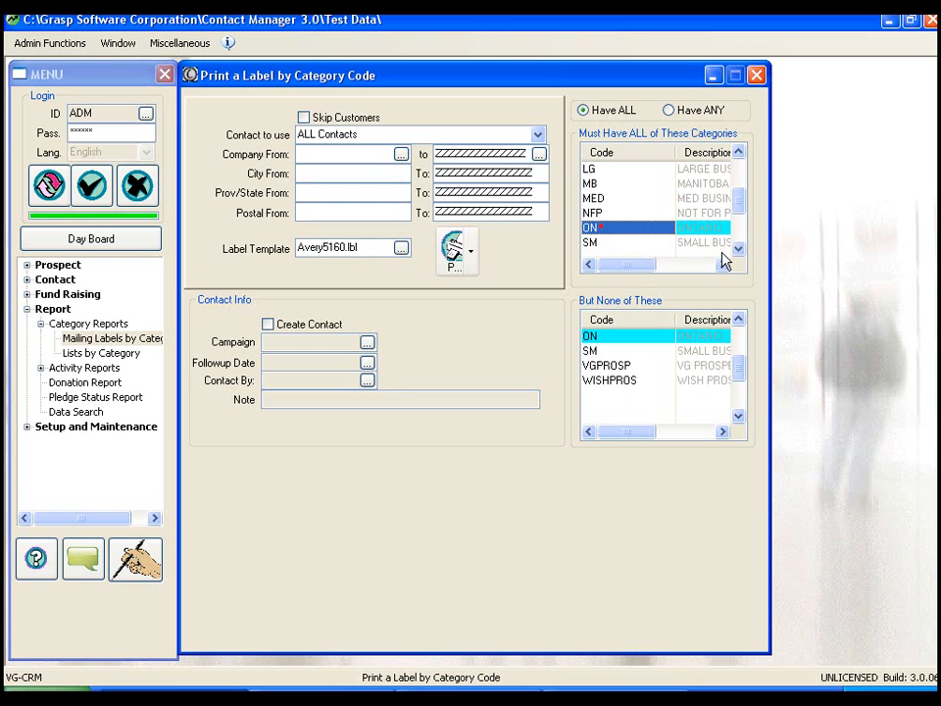
pyautogui.click(739, 249)
pyautogui.click(739, 249)
pyautogui.click(738, 249)
pyautogui.click(617, 227)
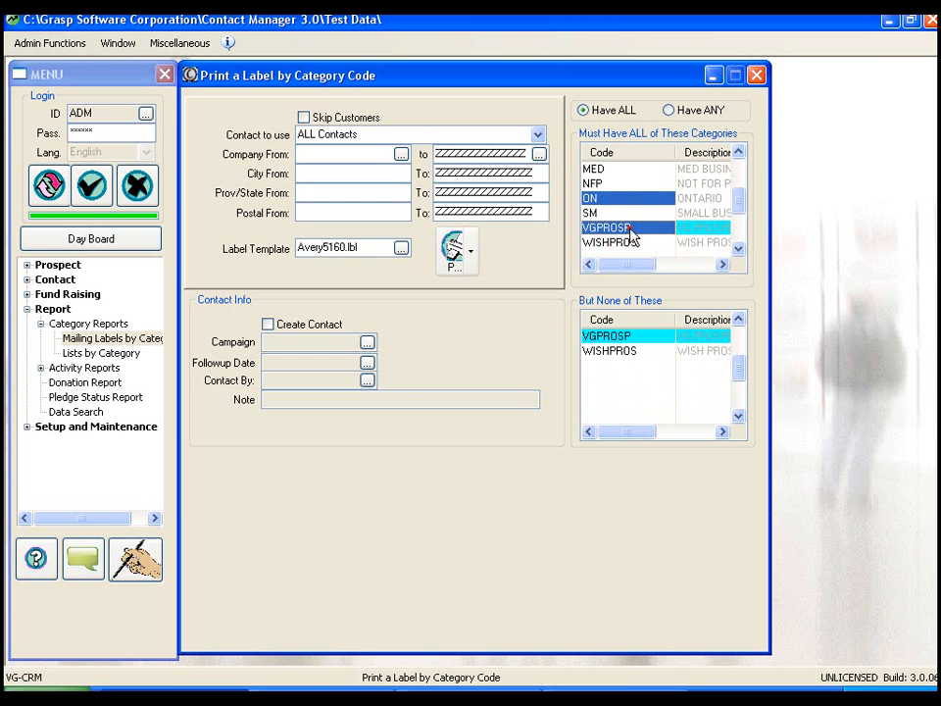
# Review which codes are marked in the list of required categories.
pyautogui.click(738, 153)
pyautogui.click(738, 153)
pyautogui.click(738, 153)
pyautogui.click(738, 153)
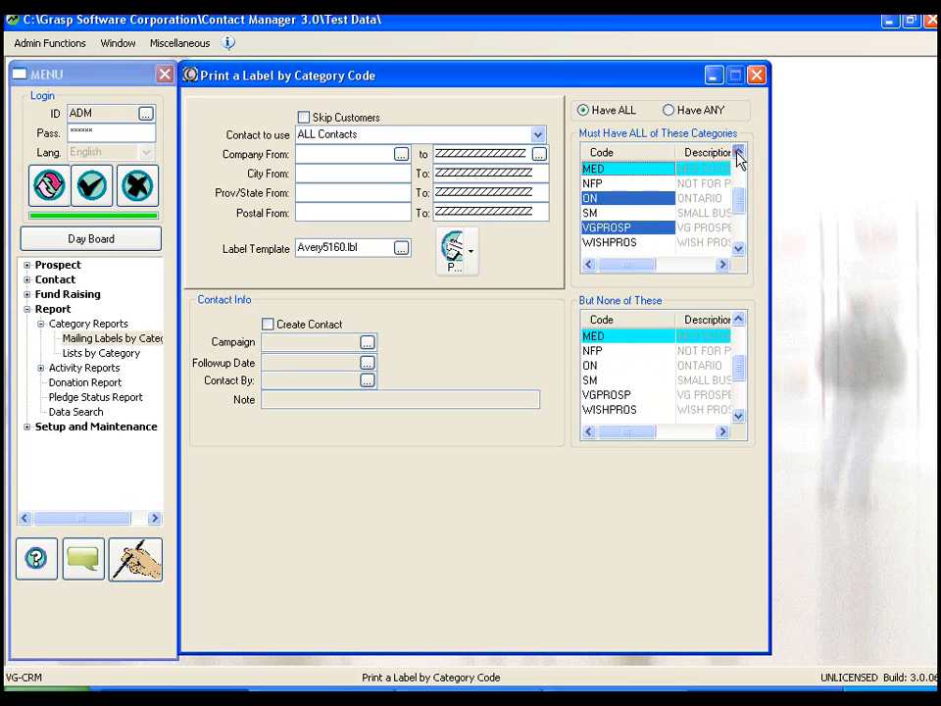
pyautogui.click(738, 153)
pyautogui.click(738, 153)
pyautogui.click(738, 153)
pyautogui.click(738, 153)
pyautogui.click(739, 153)
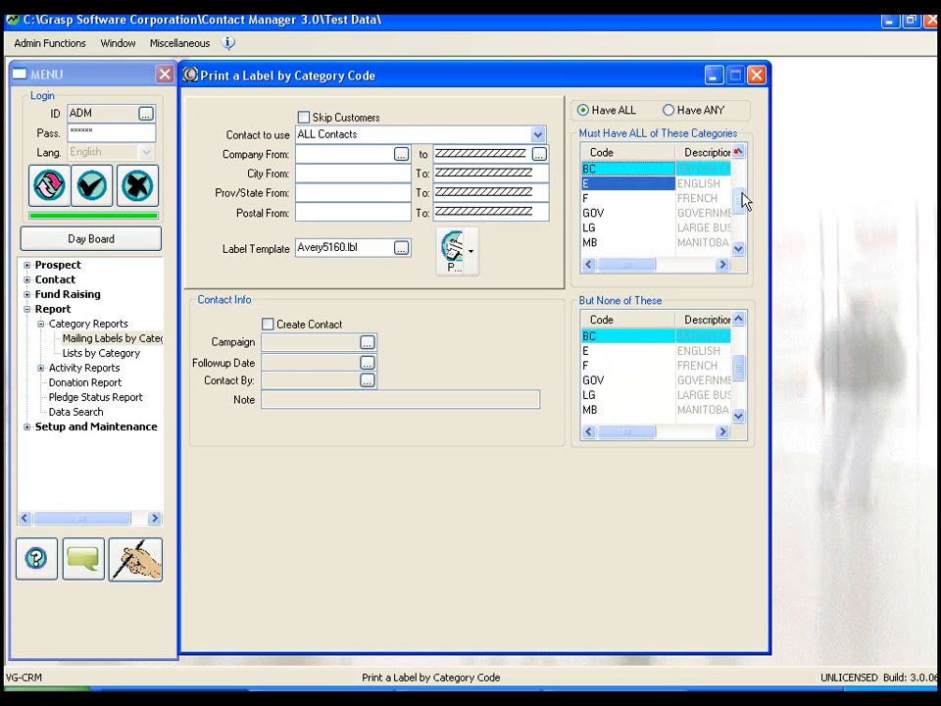
pyautogui.click(738, 249)
pyautogui.click(738, 249)
pyautogui.click(738, 249)
pyautogui.click(739, 249)
pyautogui.click(738, 249)
pyautogui.click(738, 249)
pyautogui.click(739, 249)
pyautogui.click(739, 249)
pyautogui.click(738, 249)
pyautogui.click(738, 249)
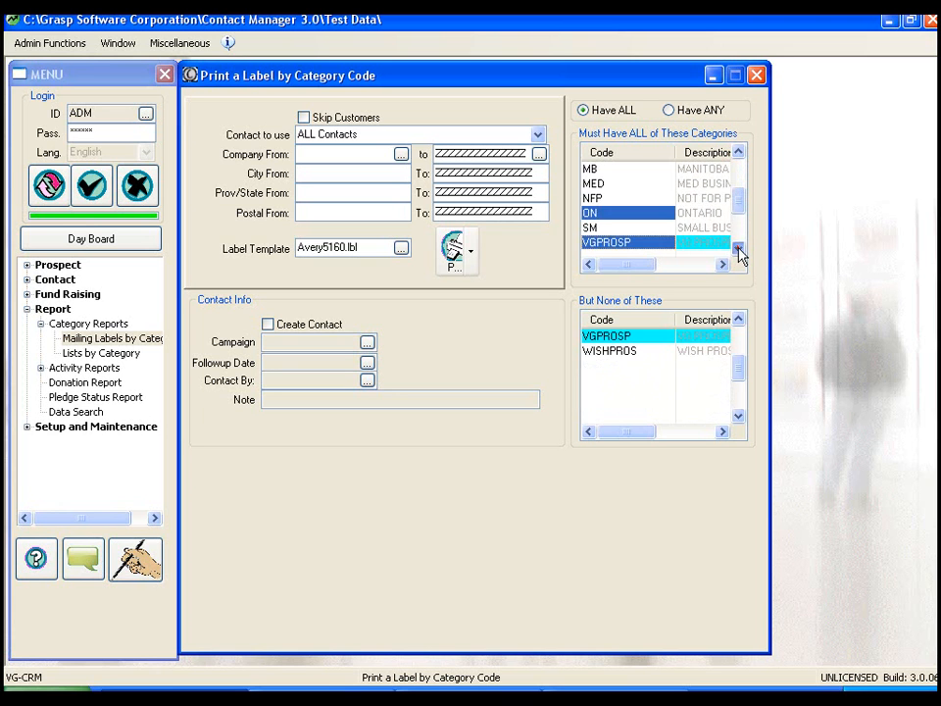
# Try the Have ANY matching option for the marked categories, and return to Have ALL.
pyautogui.click(683, 111)
pyautogui.click(739, 153)
pyautogui.click(738, 153)
pyautogui.click(738, 153)
pyautogui.click(738, 153)
pyautogui.click(738, 153)
# Check the complete must-have category list again with Have ALL matching active.
pyautogui.click(738, 153)
pyautogui.click(738, 153)
pyautogui.click(738, 153)
pyautogui.click(738, 153)
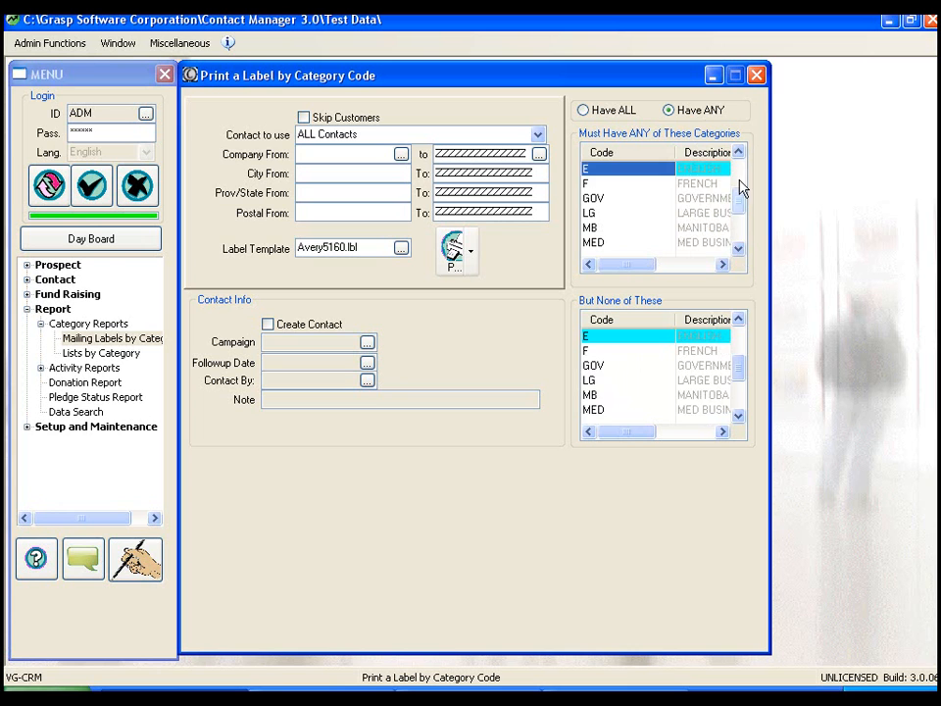
pyautogui.click(739, 249)
pyautogui.click(739, 249)
pyautogui.click(738, 249)
pyautogui.click(738, 249)
pyautogui.click(738, 249)
pyautogui.click(738, 249)
pyautogui.click(600, 116)
pyautogui.click(738, 153)
pyautogui.click(738, 153)
pyautogui.click(738, 153)
pyautogui.click(738, 153)
pyautogui.click(738, 153)
pyautogui.click(738, 153)
pyautogui.click(738, 153)
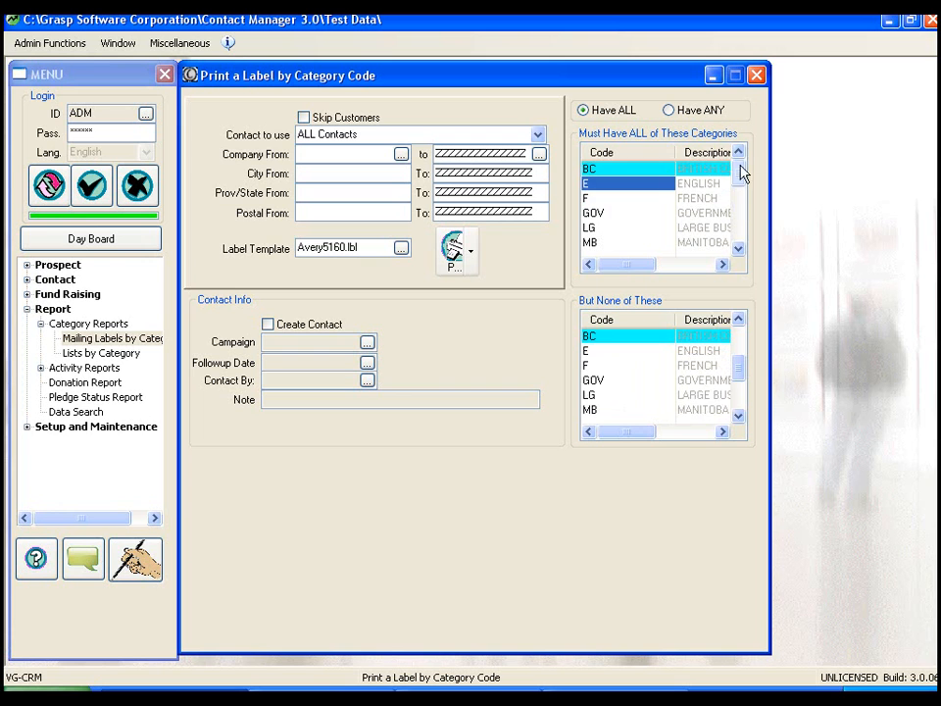
pyautogui.click(738, 249)
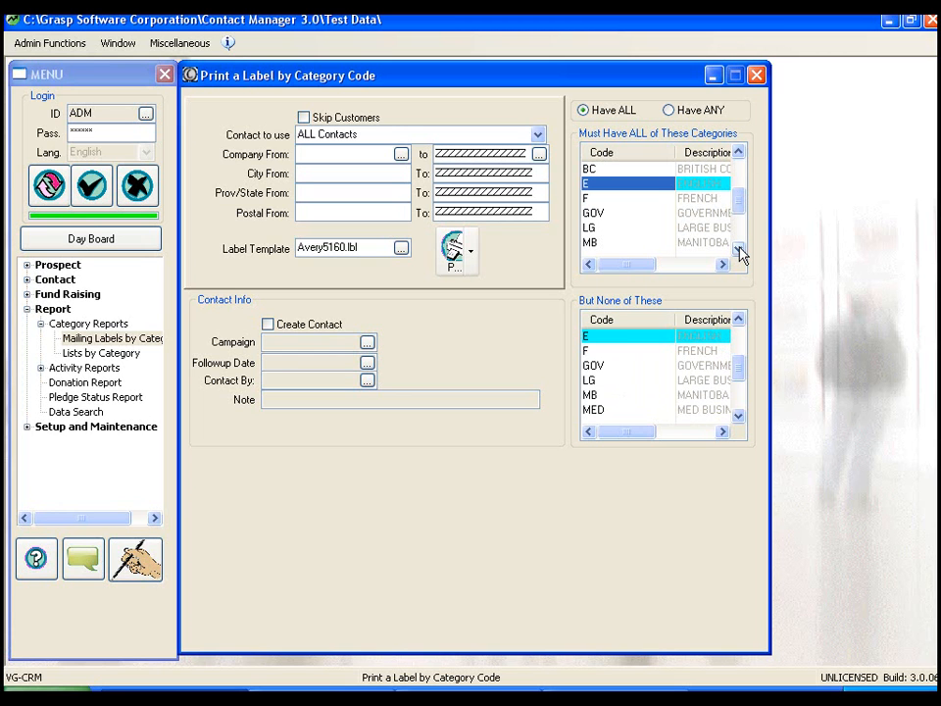
pyautogui.click(740, 248)
pyautogui.click(741, 248)
pyautogui.click(740, 248)
pyautogui.click(741, 248)
pyautogui.click(741, 248)
pyautogui.click(740, 248)
pyautogui.click(740, 248)
pyautogui.click(741, 248)
pyautogui.click(740, 248)
pyautogui.click(741, 248)
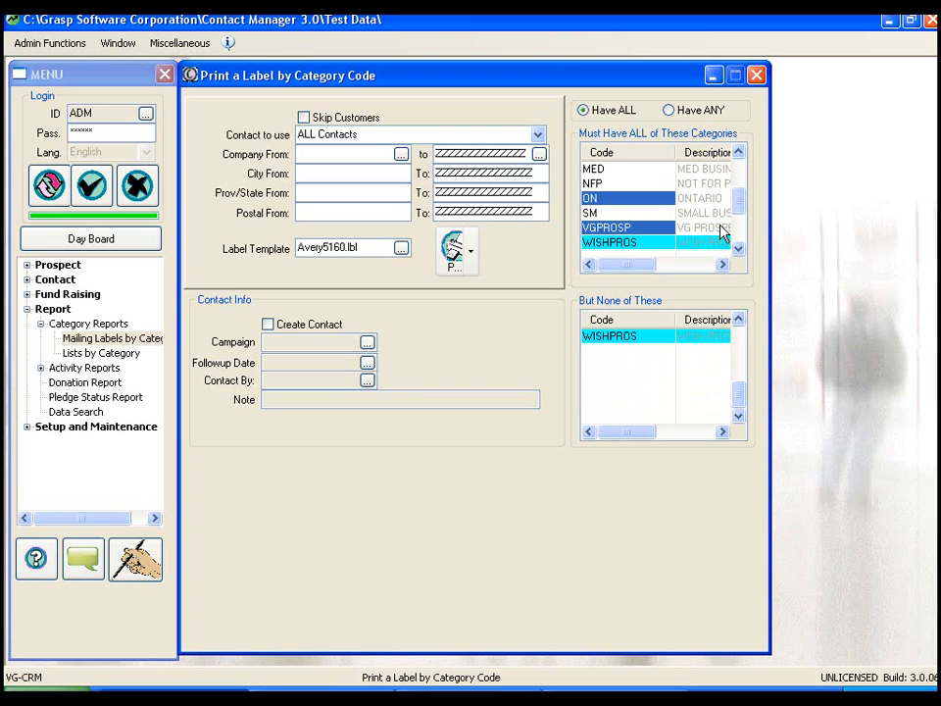
# Exclude prospects coded with the GOV category from the labels.
pyautogui.moveTo(738, 395); pyautogui.dragTo(736, 332)
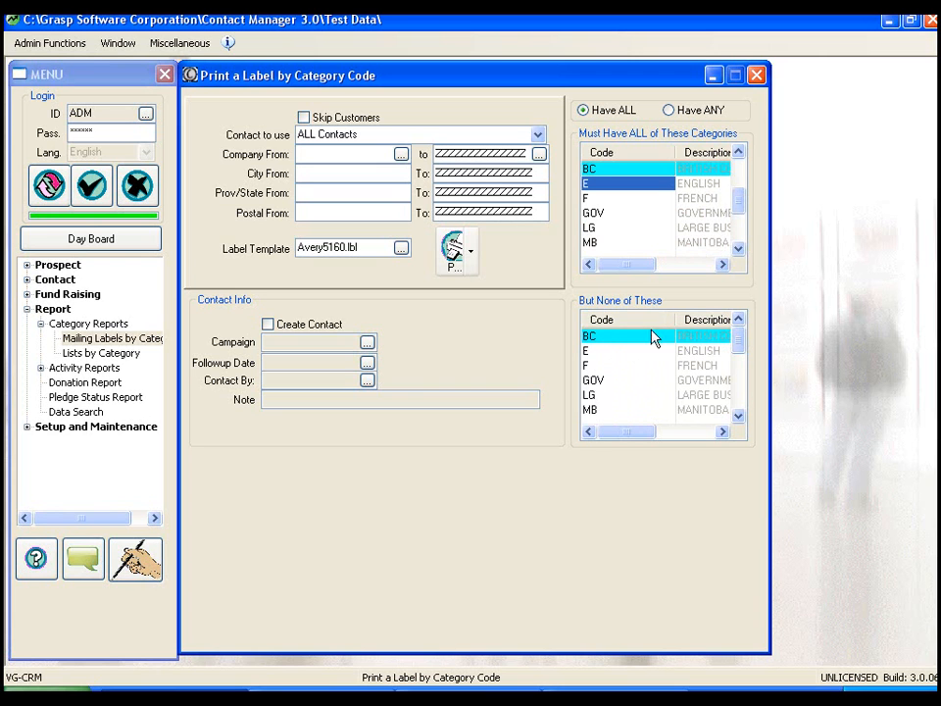
pyautogui.click(598, 382)
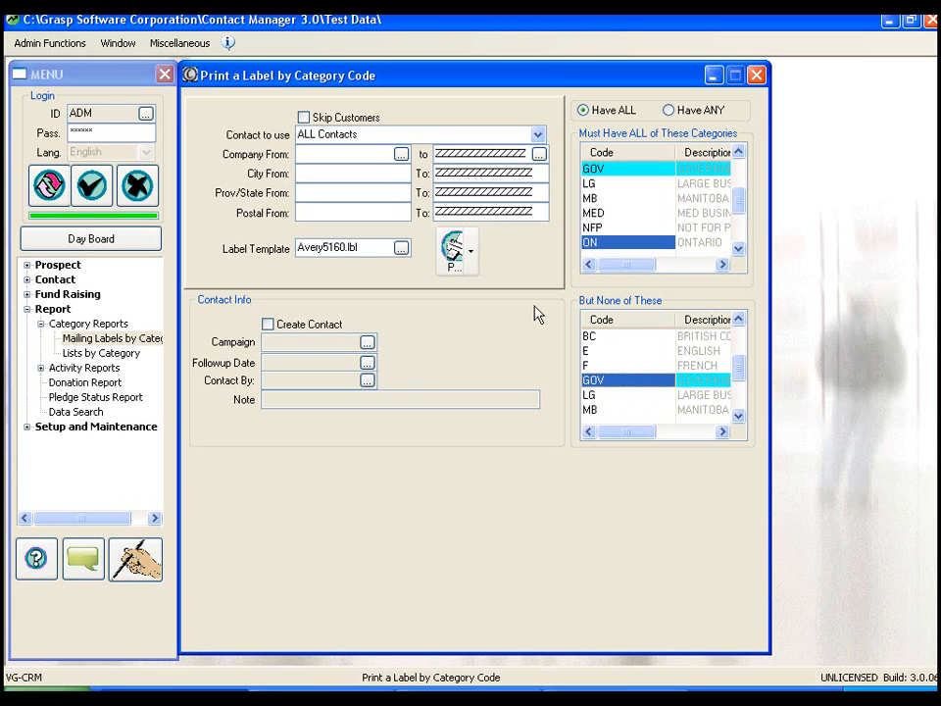
# Enable contact creation for the VGDIR campaign and leave its follow-up date blank.
pyautogui.click(269, 325)
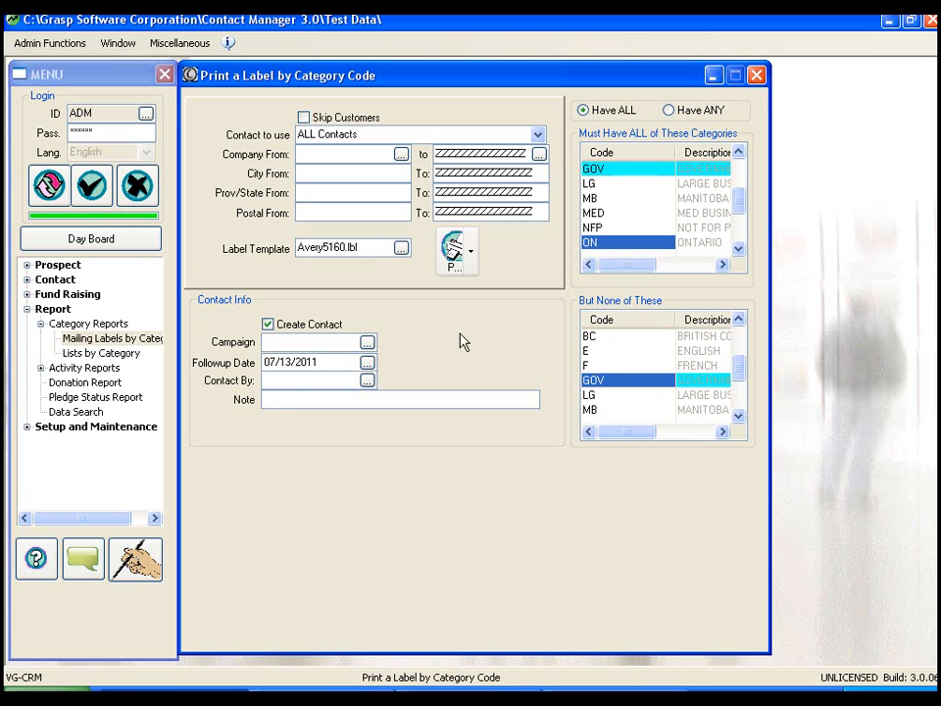
pyautogui.click(369, 342)
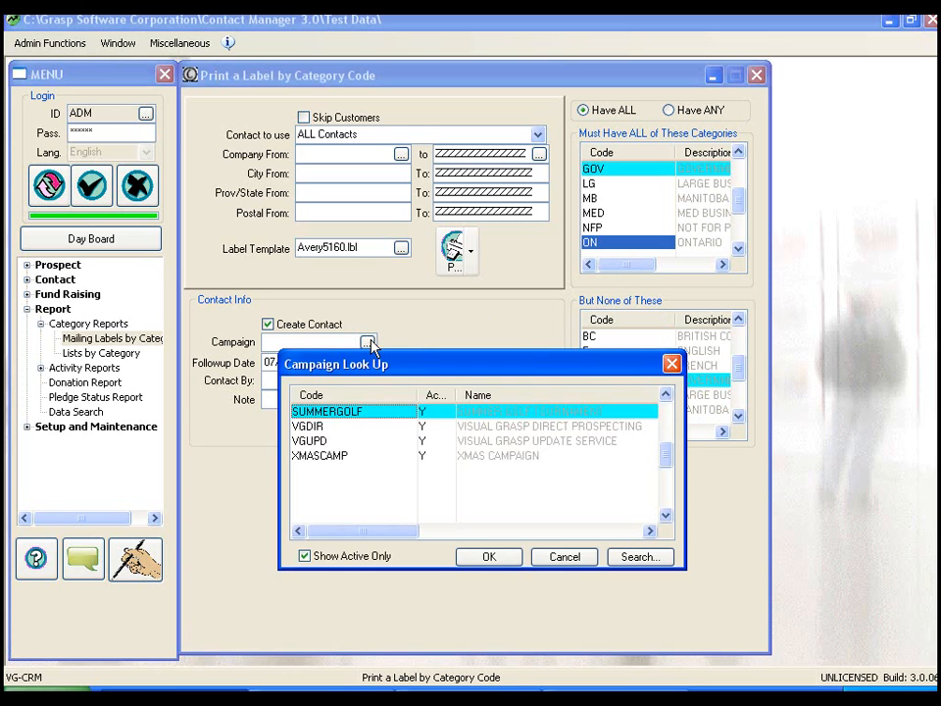
pyautogui.doubleClick(311, 428)
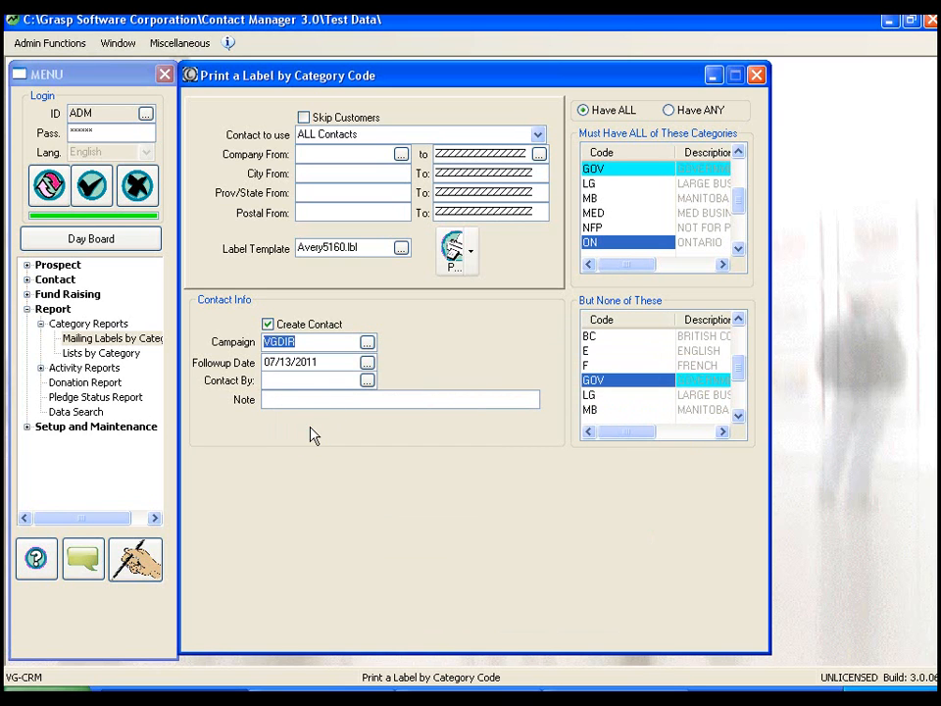
pyautogui.press('Tab')
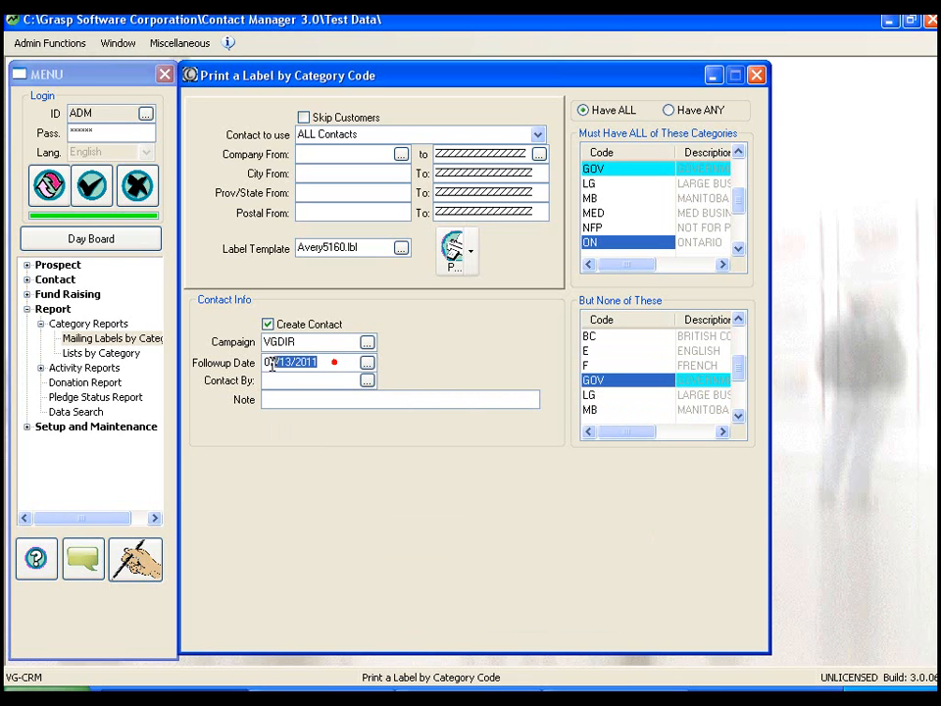
pyautogui.press('Delete')
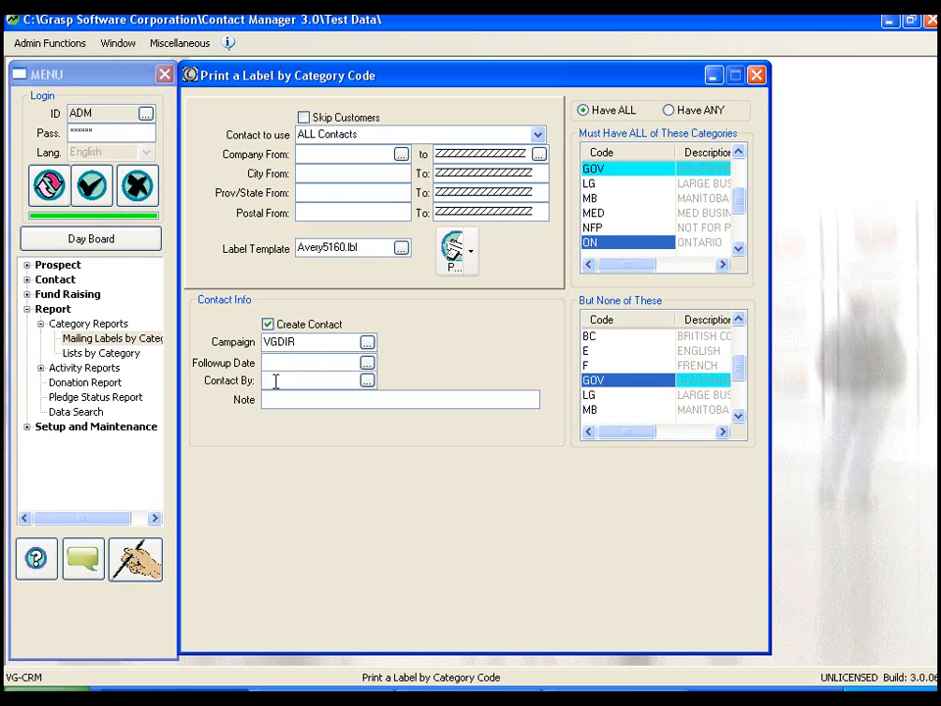
# Assign rep MRC as the one making the contact and enter the note "Price Catalogue mailed out".
pyautogui.click(366, 380)
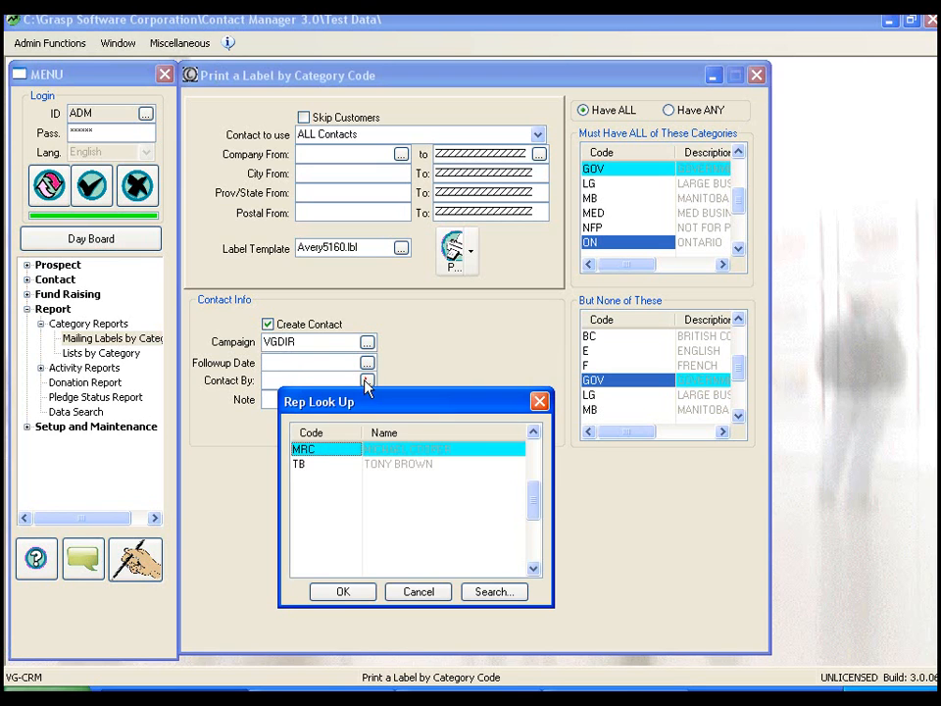
pyautogui.doubleClick(313, 453)
pyautogui.click(286, 399)
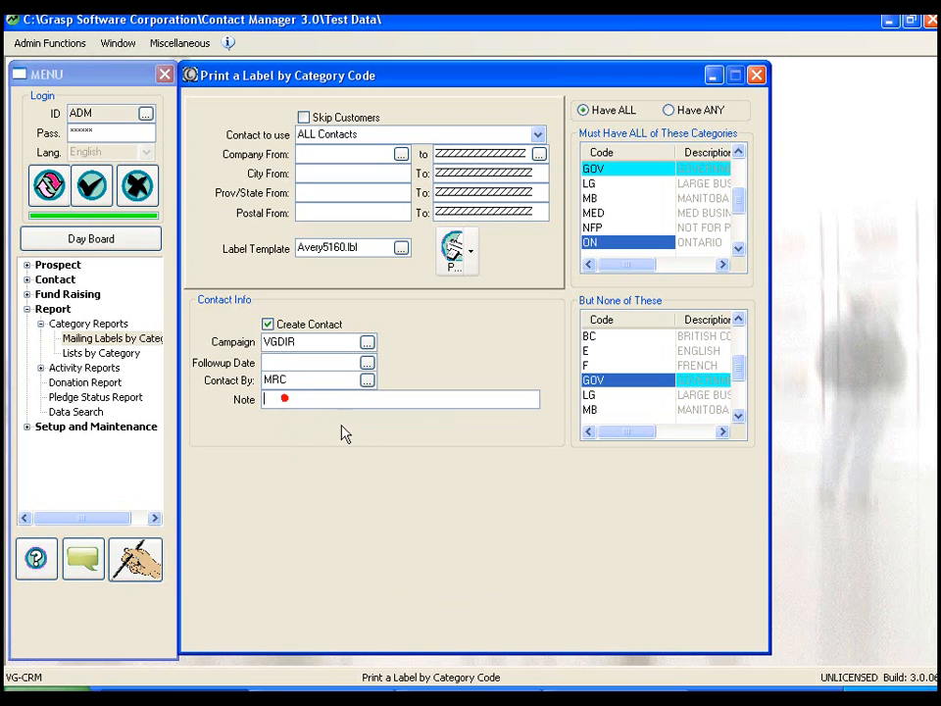
pyautogui.write('Price Catalogue mailed out')
# Start the label print run, accept having no follow-up date, and direct the output to Preview.
pyautogui.click(454, 251)
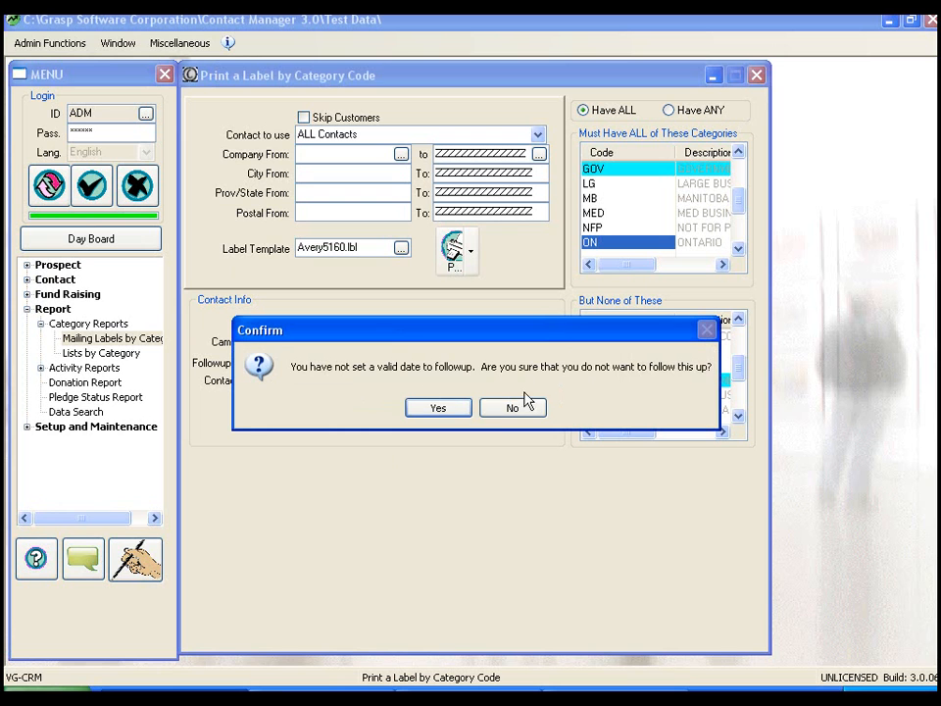
pyautogui.moveTo(414, 338); pyautogui.dragTo(421, 426)
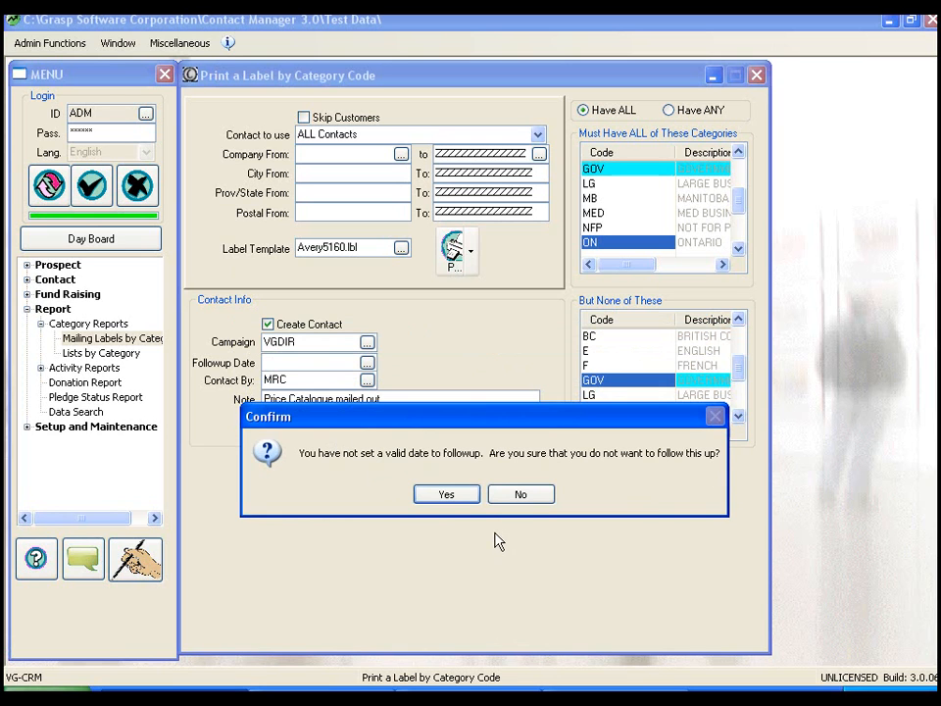
pyautogui.click(447, 494)
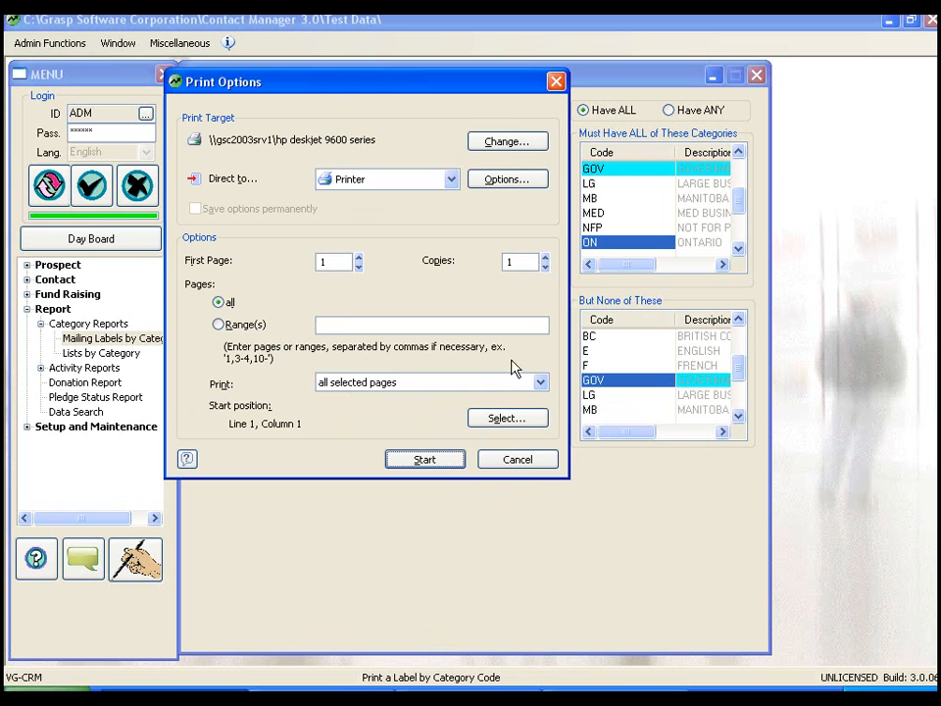
pyautogui.click(453, 181)
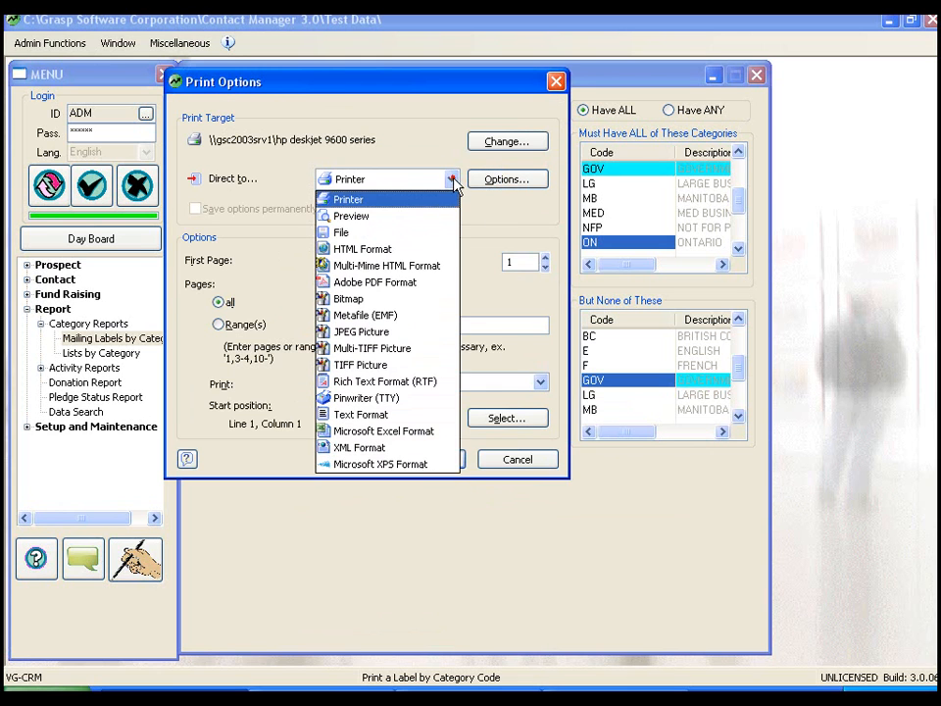
pyautogui.click(388, 215)
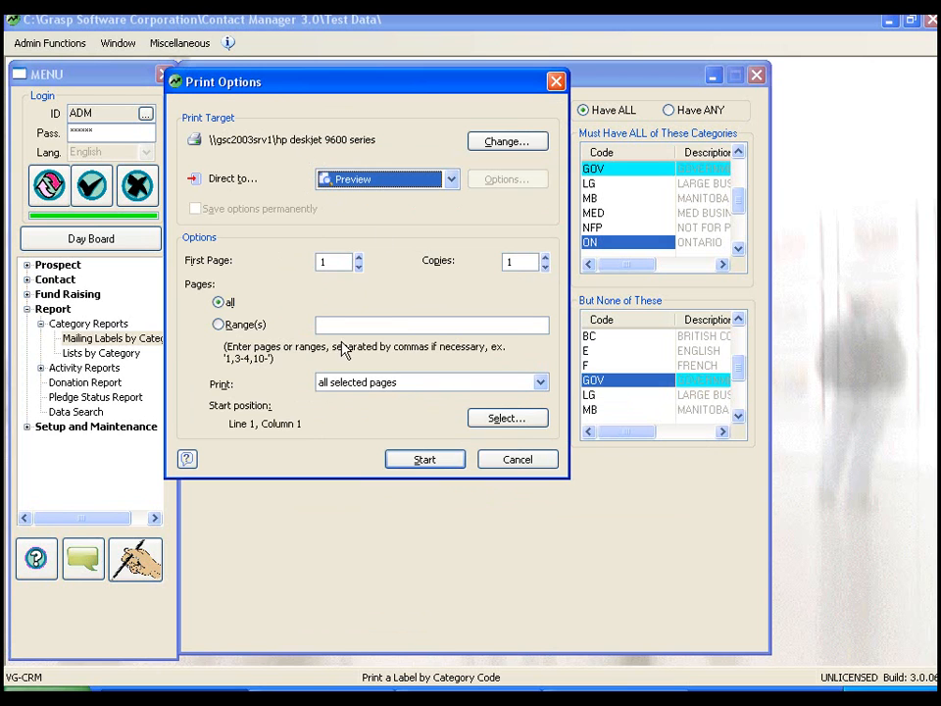
# Set the label start position to line 3, column 2 and generate the preview with contact names printed.
pyautogui.click(502, 420)
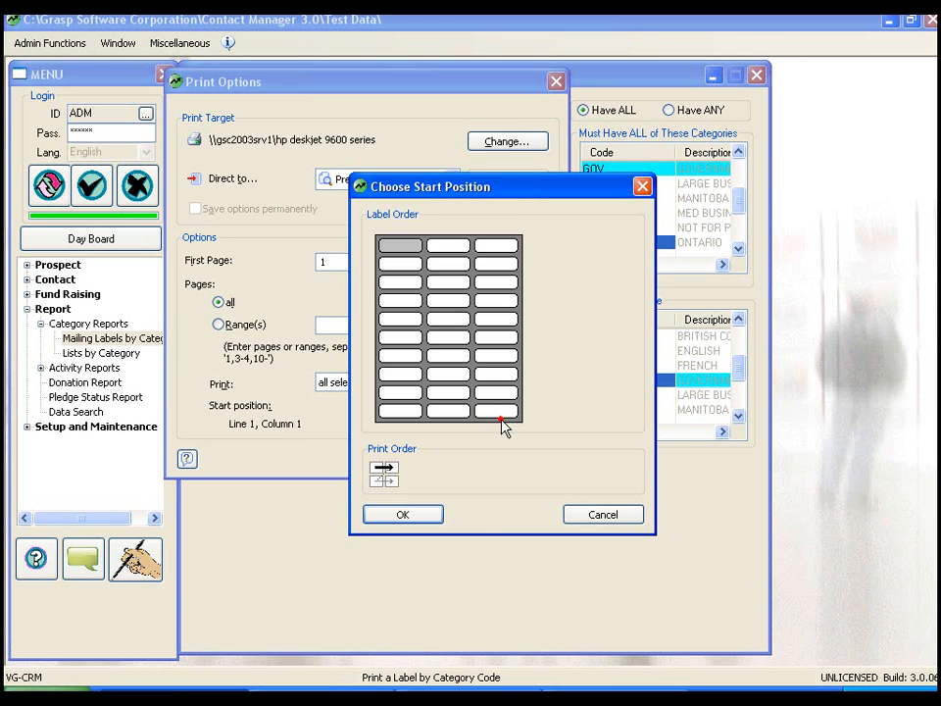
pyautogui.click(452, 284)
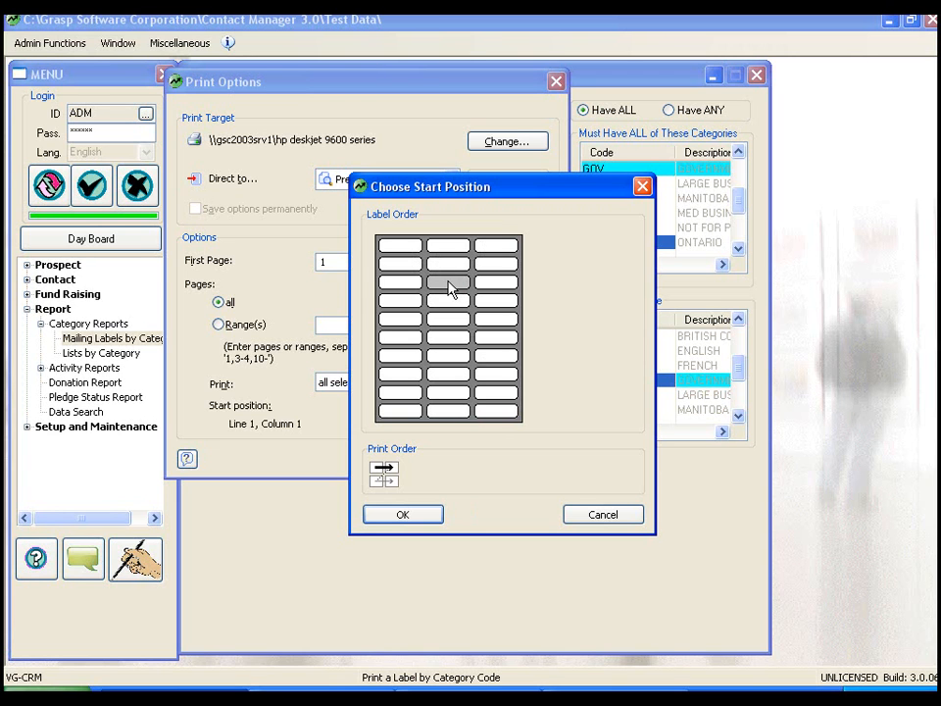
pyautogui.click(413, 513)
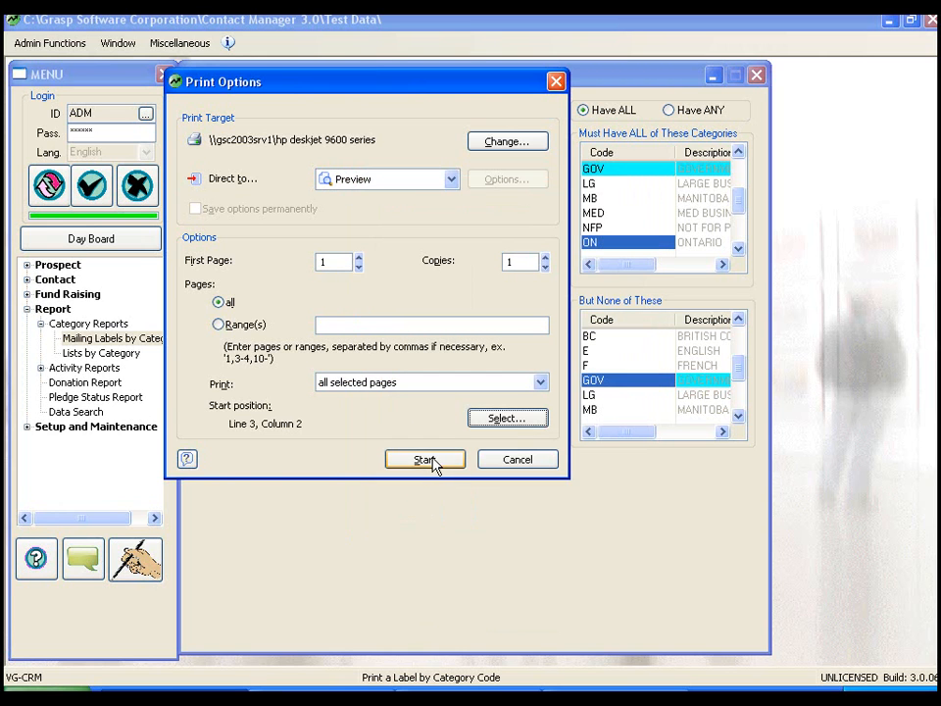
pyautogui.click(424, 459)
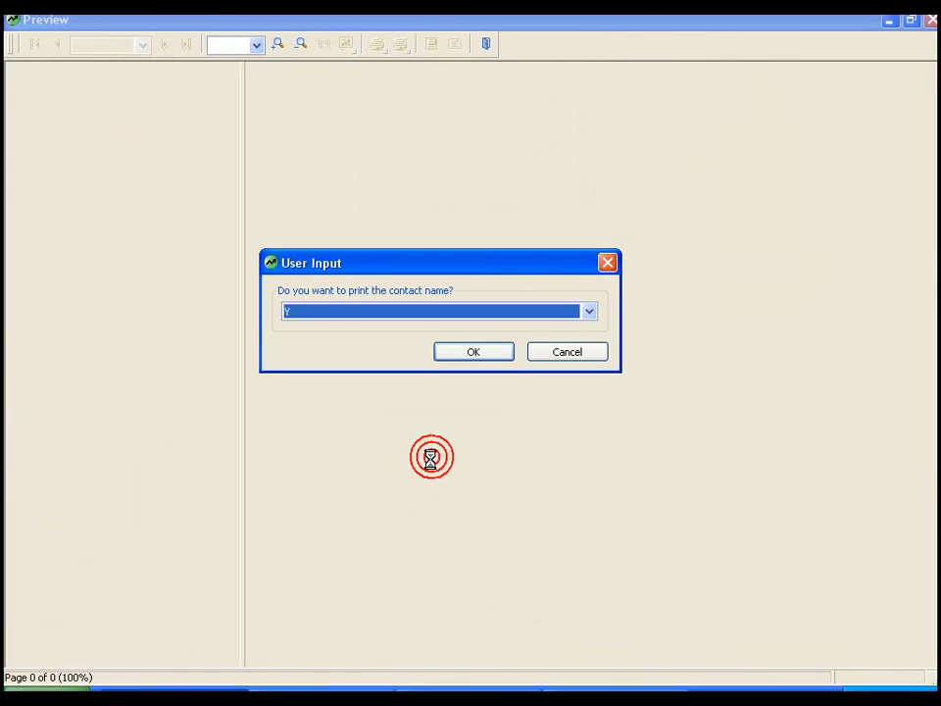
pyautogui.click(480, 357)
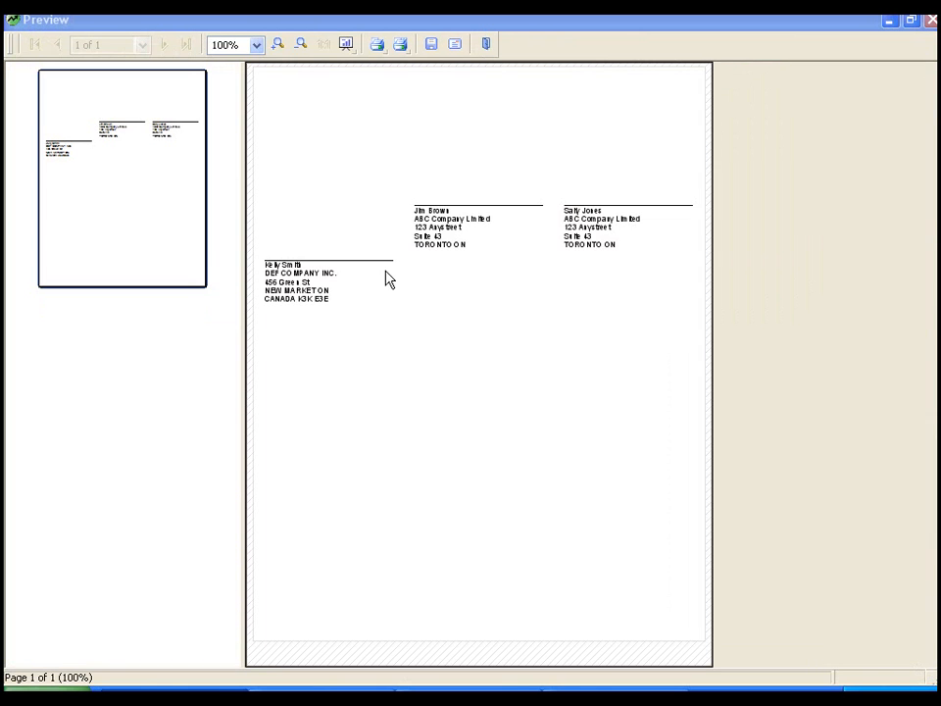
# Examine the previewed labels across the sheet at 200%, and close the preview and the label form.
pyautogui.click(280, 44)
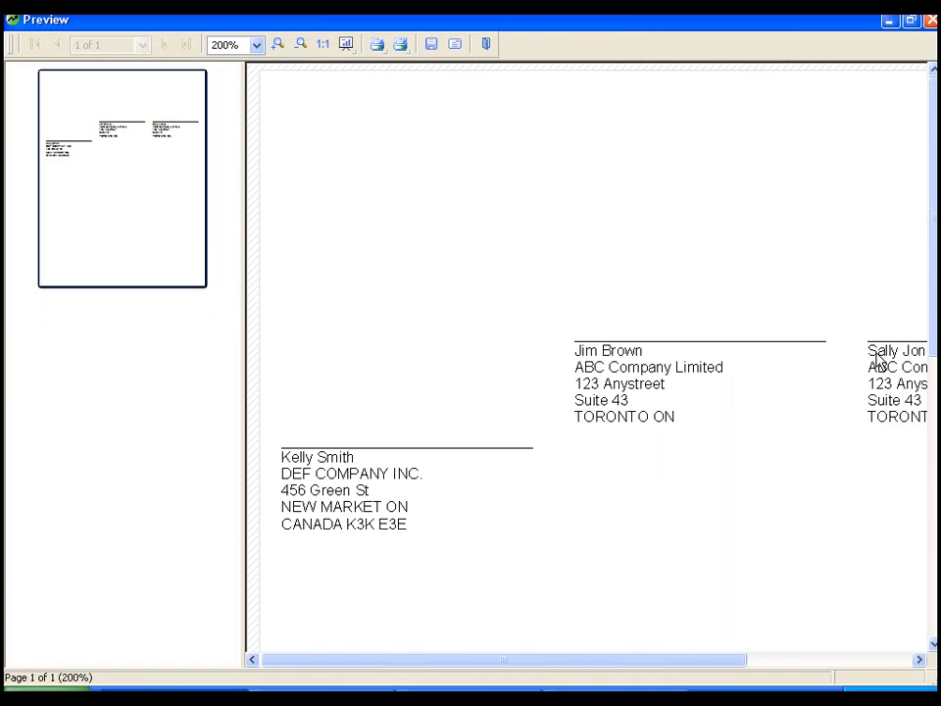
pyautogui.click(919, 660)
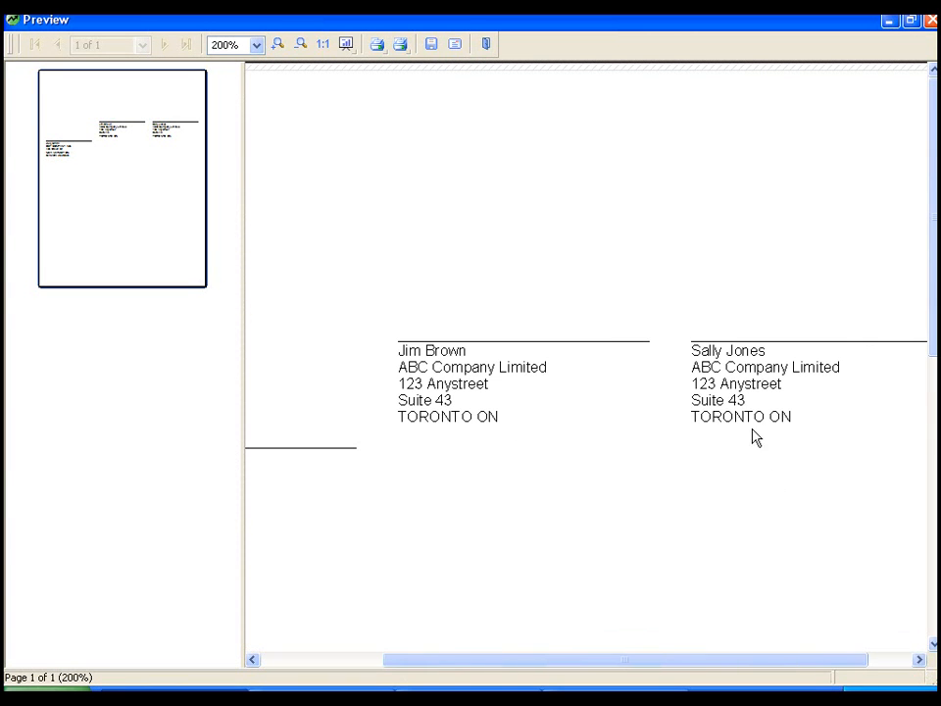
pyautogui.moveTo(451, 661); pyautogui.dragTo(333, 670)
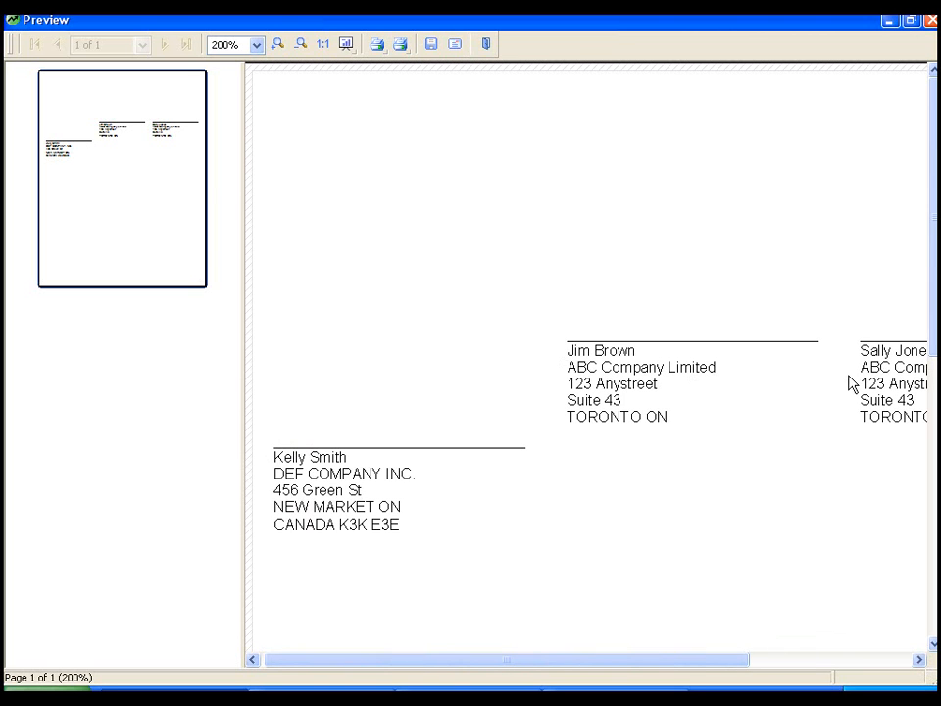
pyautogui.click(486, 46)
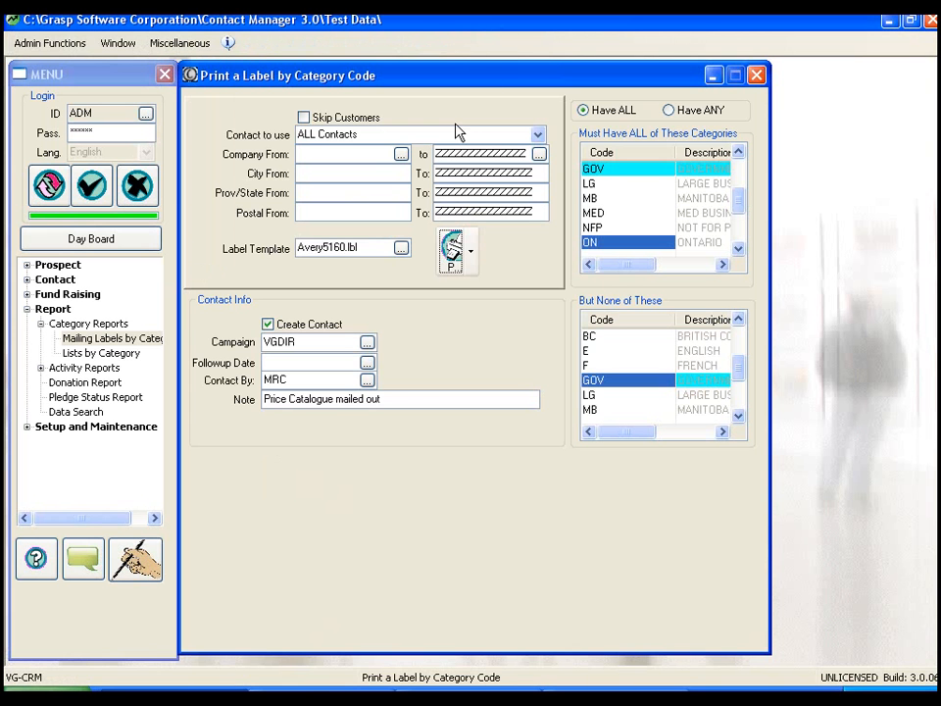
pyautogui.click(757, 76)
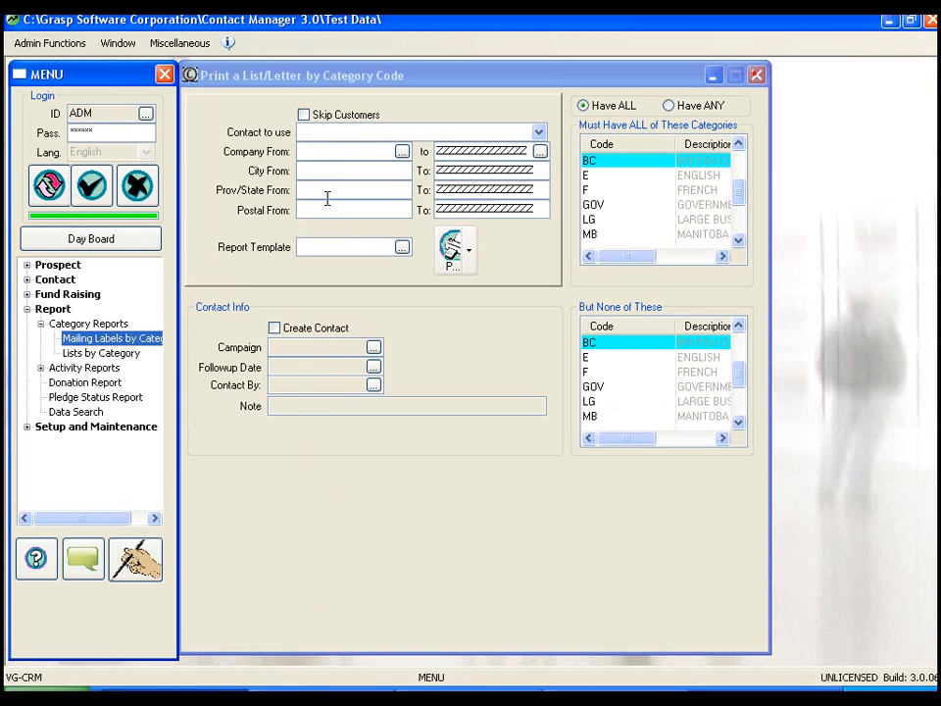
# Open the contact history of ABC Company Limited in Prospect Maintenance.
pyautogui.doubleClick(43, 268)
pyautogui.click(78, 280)
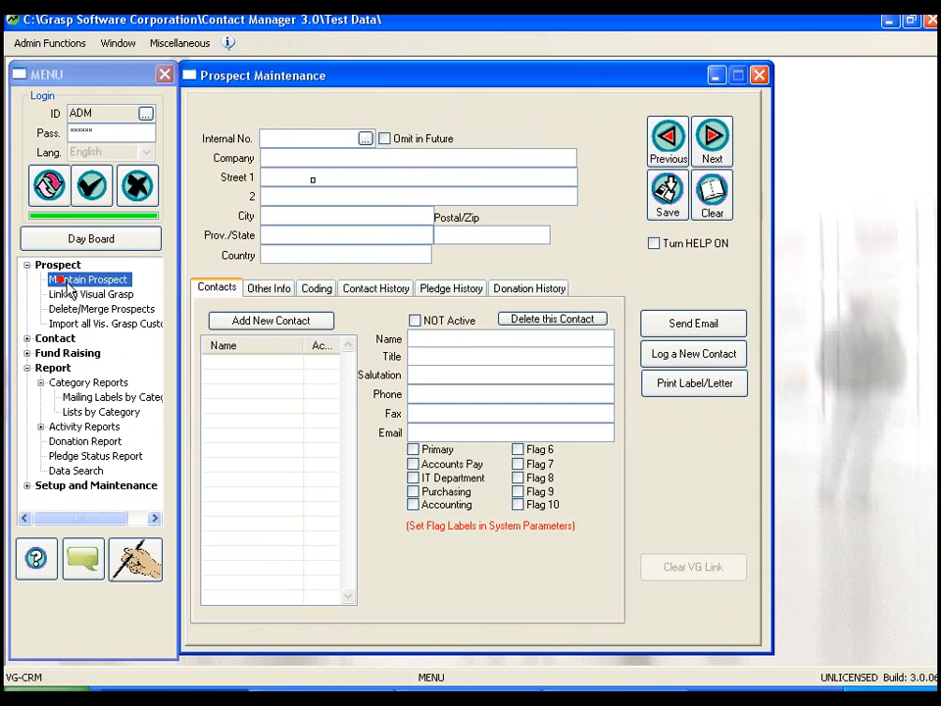
pyautogui.click(393, 290)
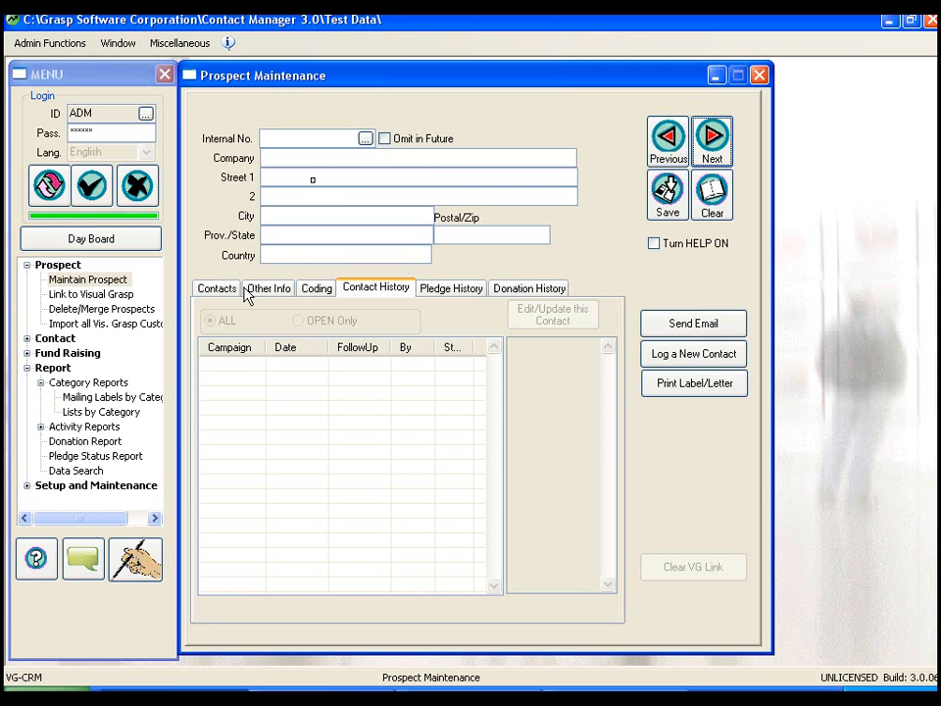
pyautogui.click(366, 140)
pyautogui.doubleClick(321, 208)
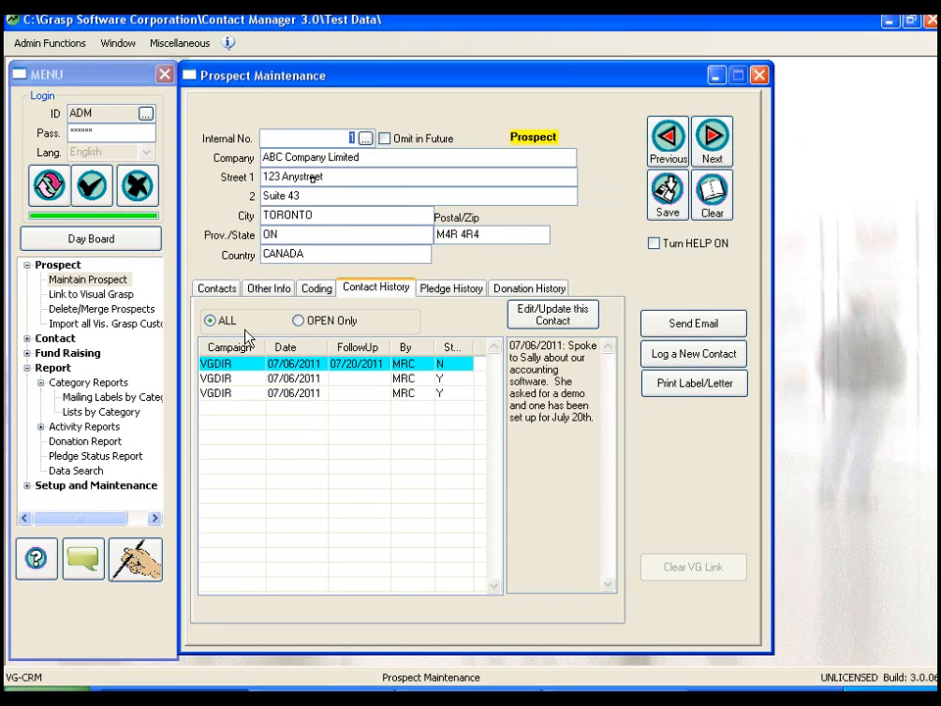
# Compare ABC Company Limited's open-only and full contact history, checking the status and note of the VGDIR entries without a follow-up date.
pyautogui.click(309, 324)
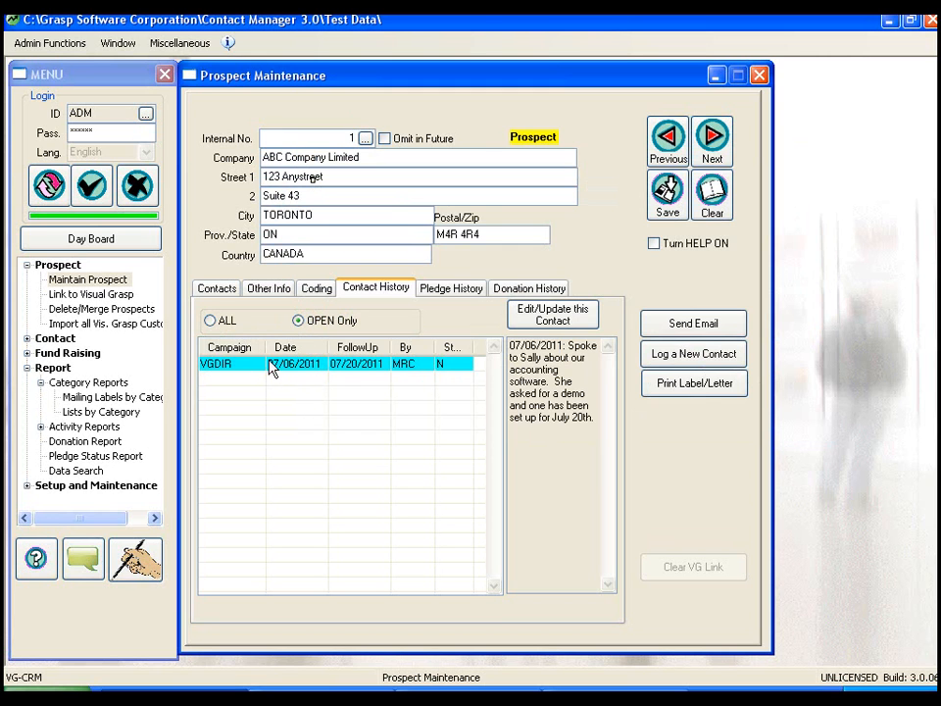
pyautogui.click(214, 321)
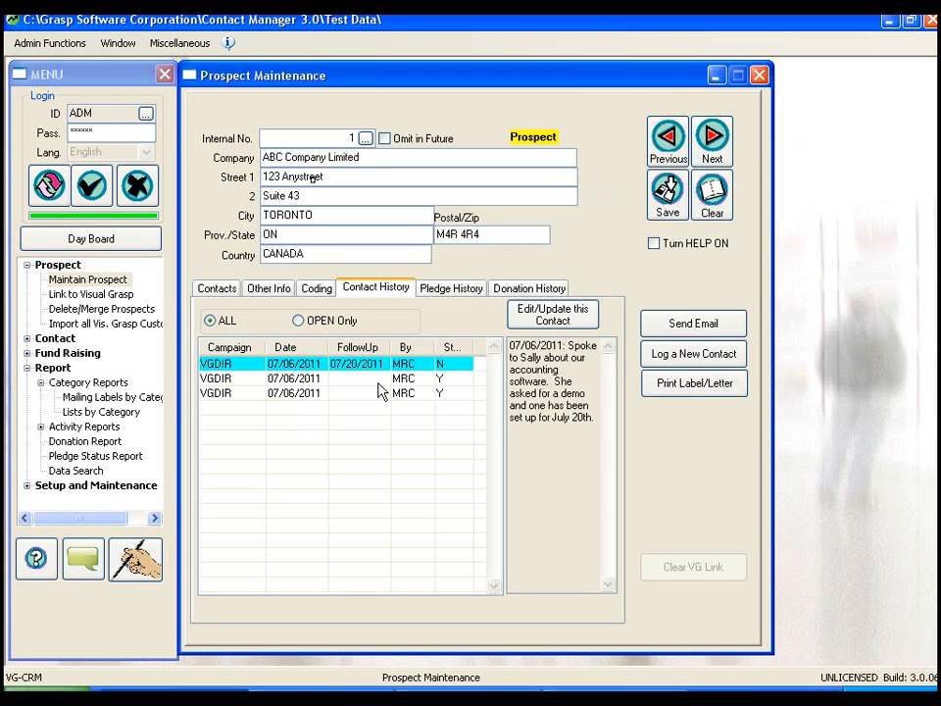
pyautogui.click(446, 378)
pyautogui.click(442, 393)
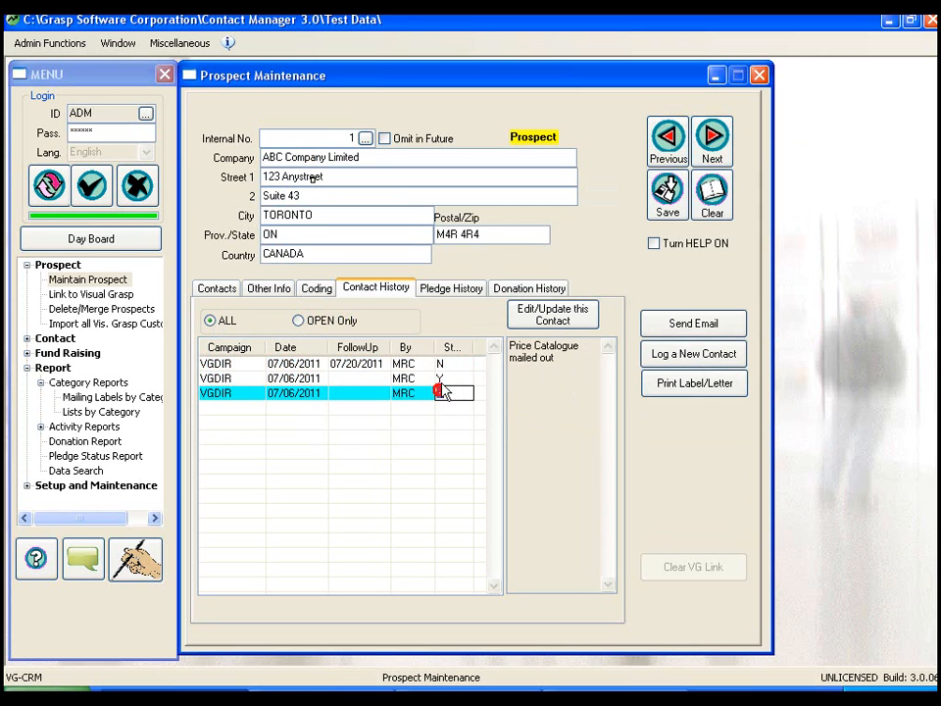
pyautogui.write('N')
pyautogui.click(441, 377)
pyautogui.click(441, 395)
pyautogui.click(313, 322)
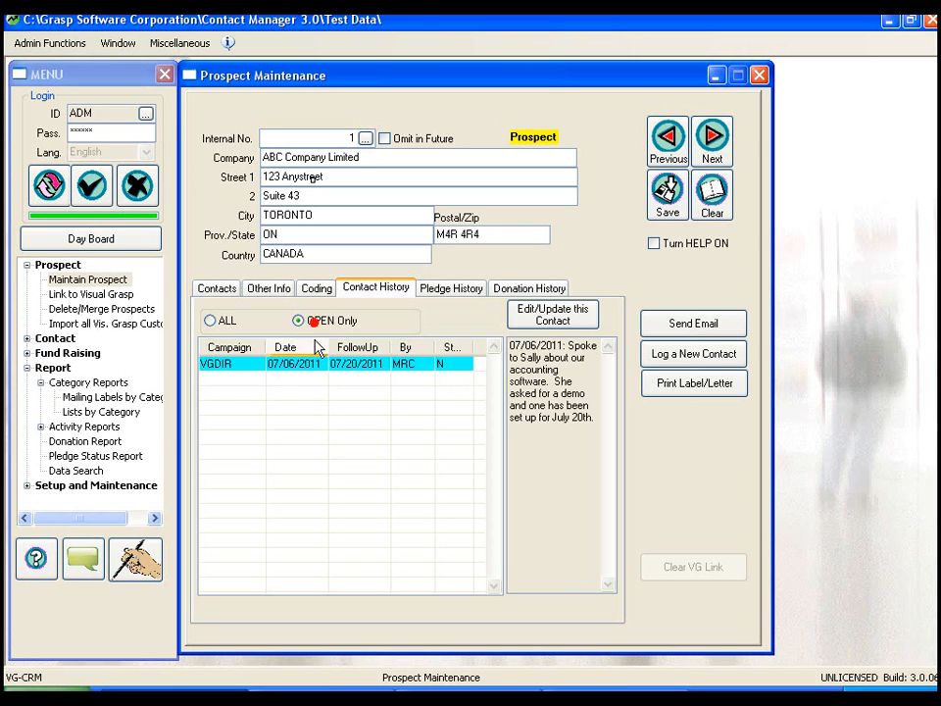
pyautogui.click(211, 322)
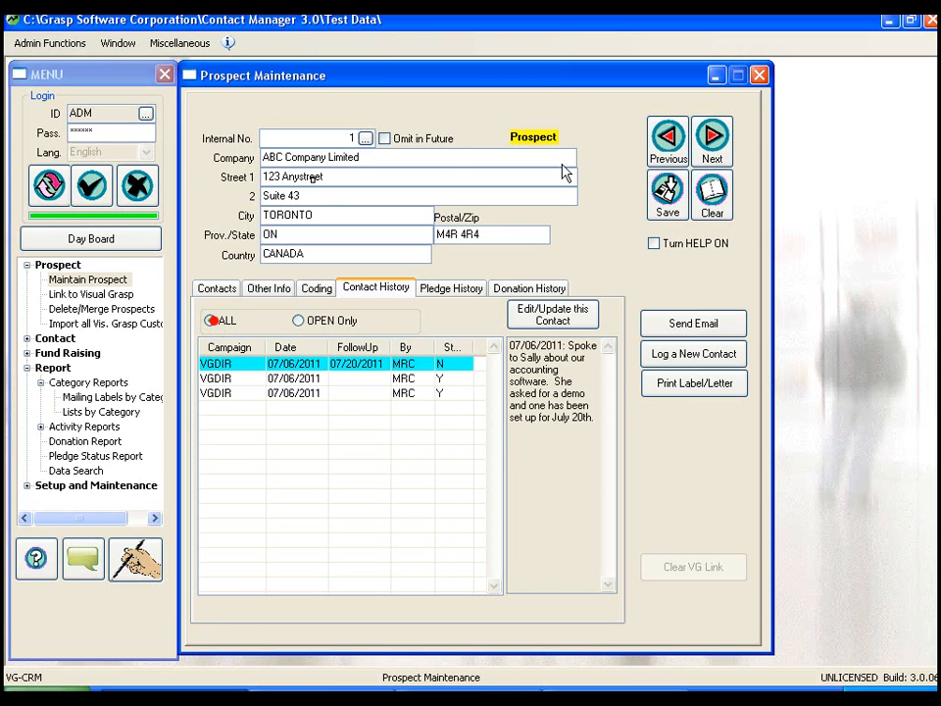
# Check DEF COMPANY INC.'s VGDIR and golf campaign entries in both the full and open-only contact history, and close the prospect record.
pyautogui.click(724, 145)
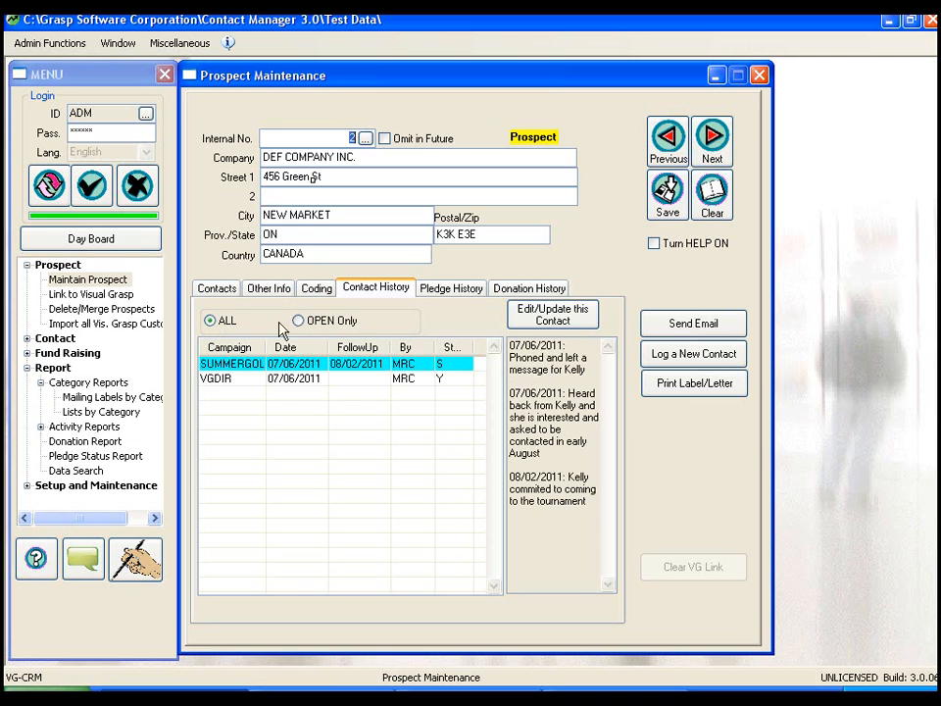
pyautogui.click(449, 381)
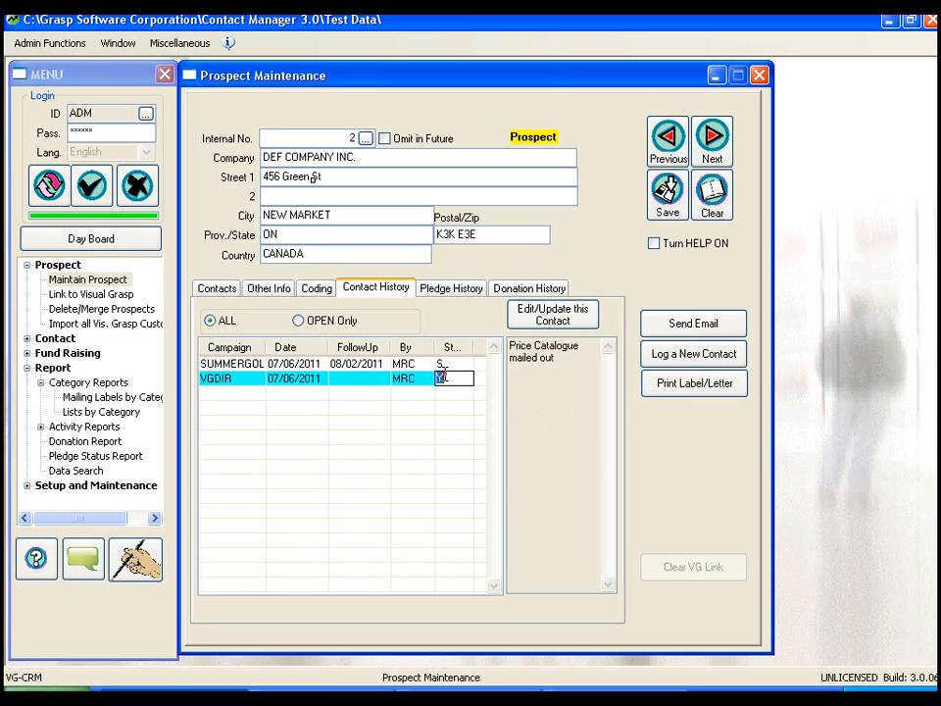
pyautogui.click(371, 365)
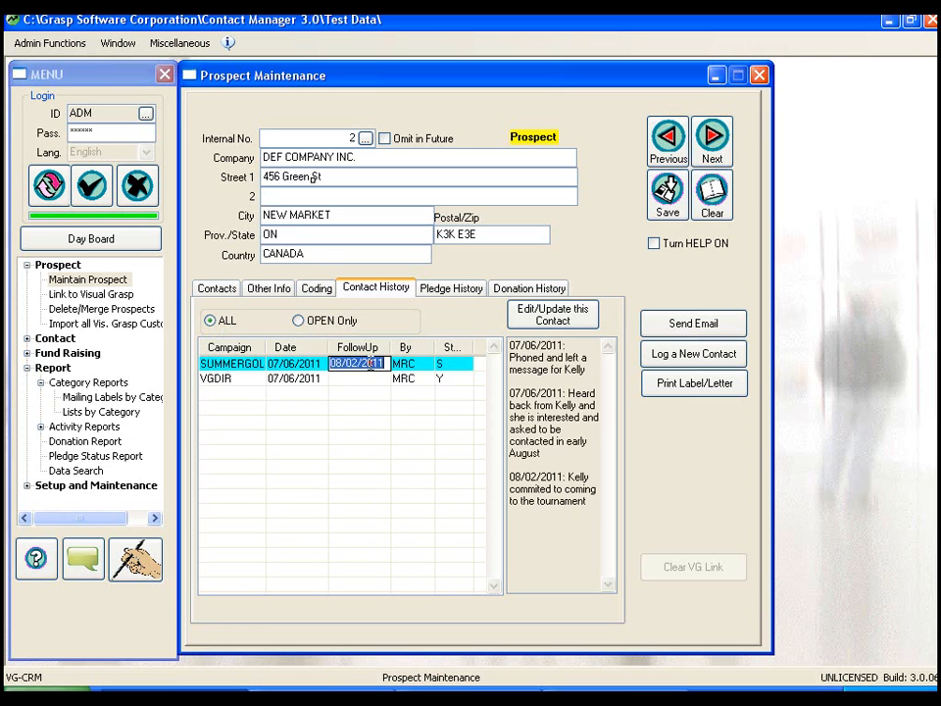
pyautogui.click(443, 380)
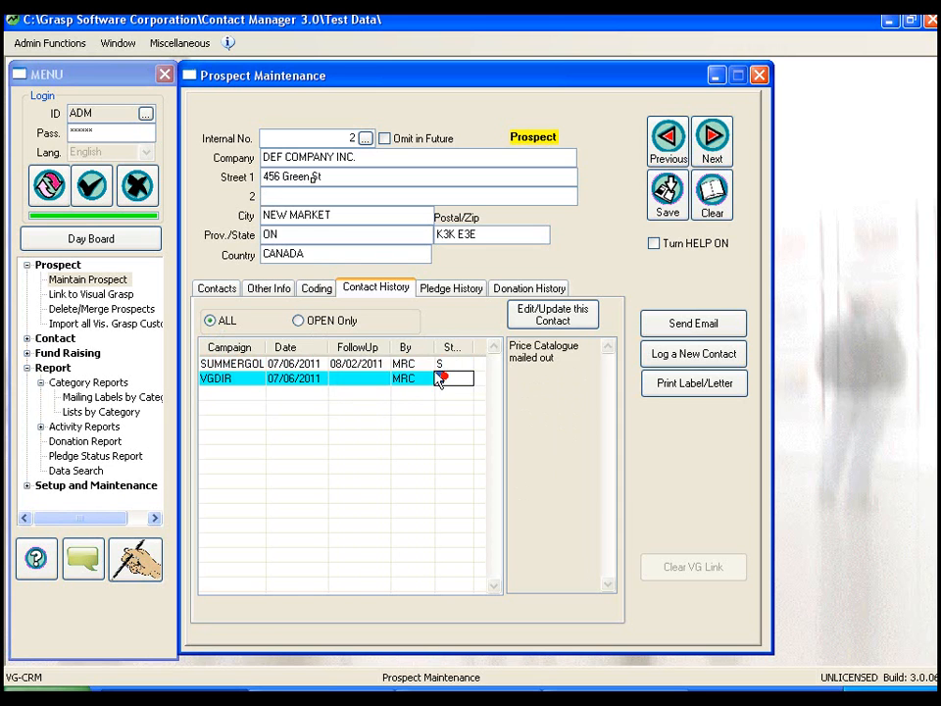
pyautogui.click(372, 364)
pyautogui.click(299, 321)
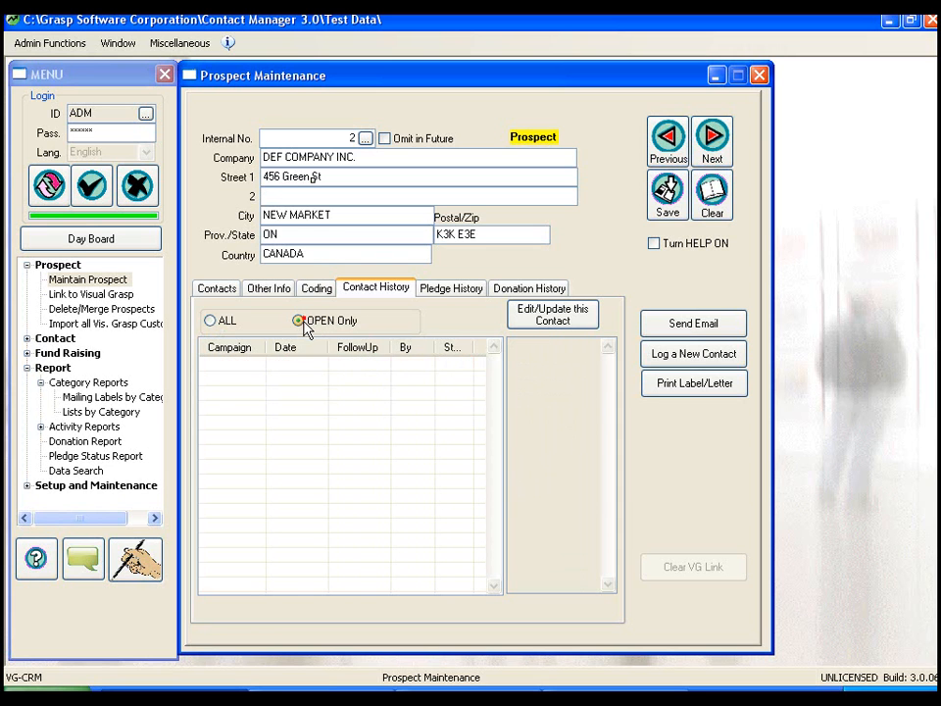
pyautogui.click(224, 326)
pyautogui.click(229, 379)
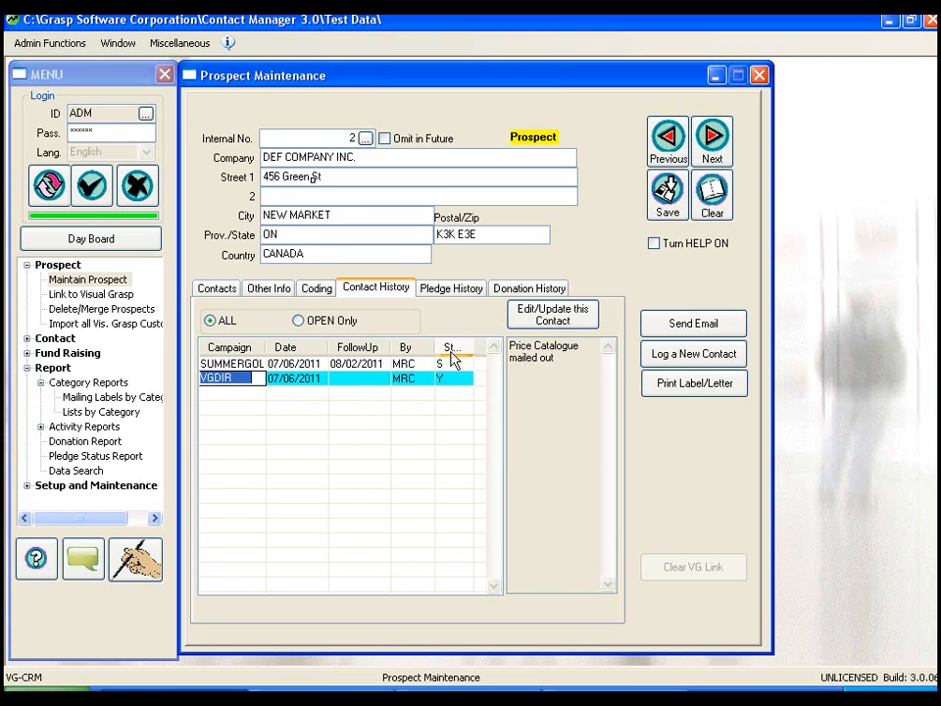
pyautogui.click(761, 76)
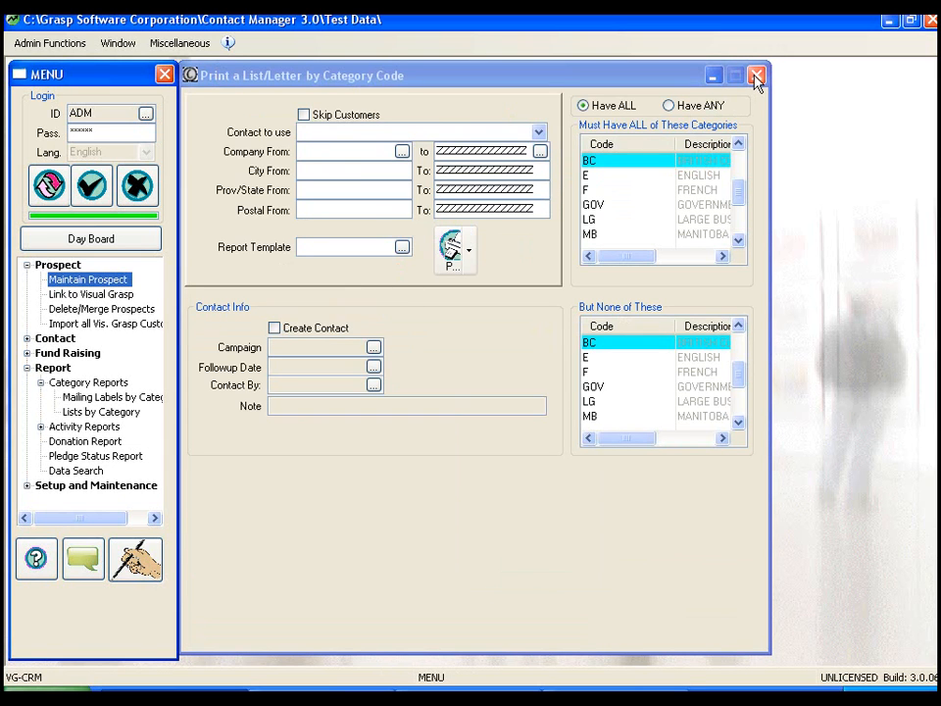
# Open the list/letter report by category code and set it to use ALL Contacts.
pyautogui.click(85, 413)
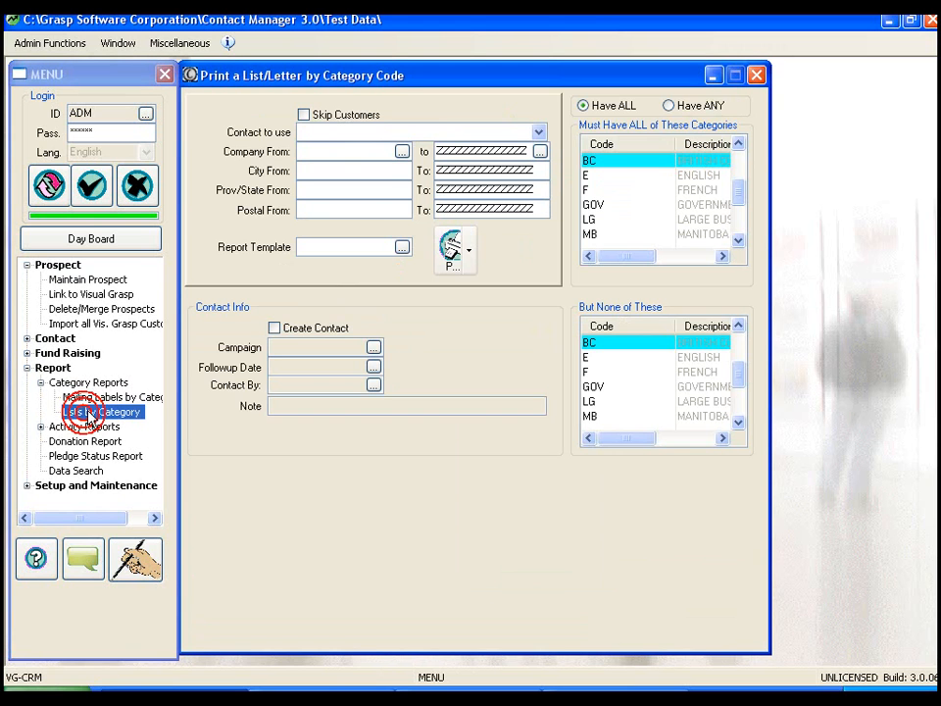
pyautogui.click(537, 134)
pyautogui.click(328, 147)
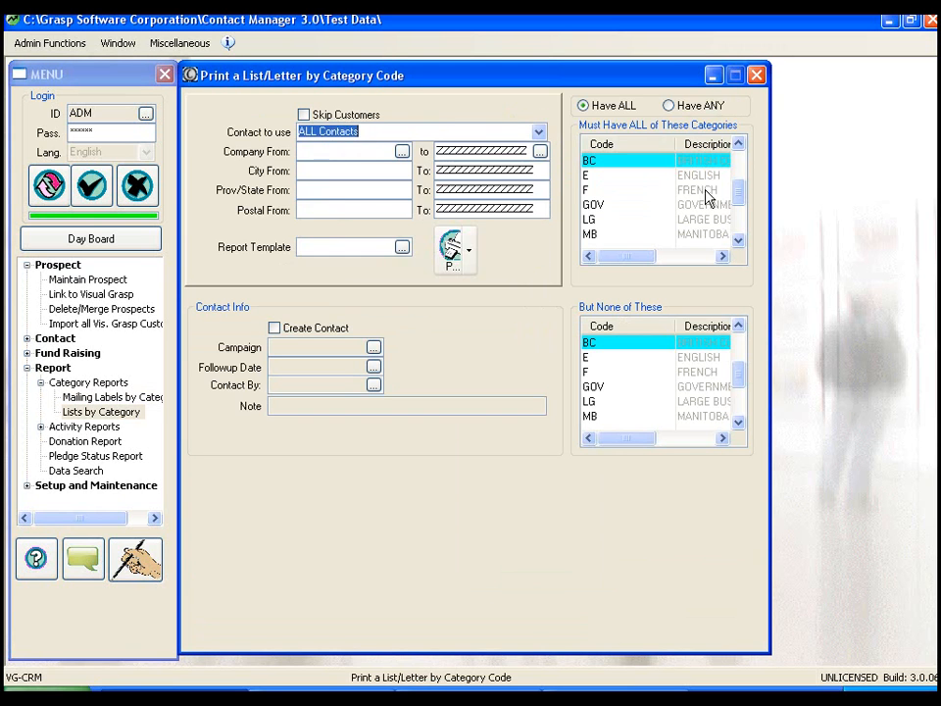
# Require the categories E, ON and VGPROSP all to be present for the list.
pyautogui.click(596, 177)
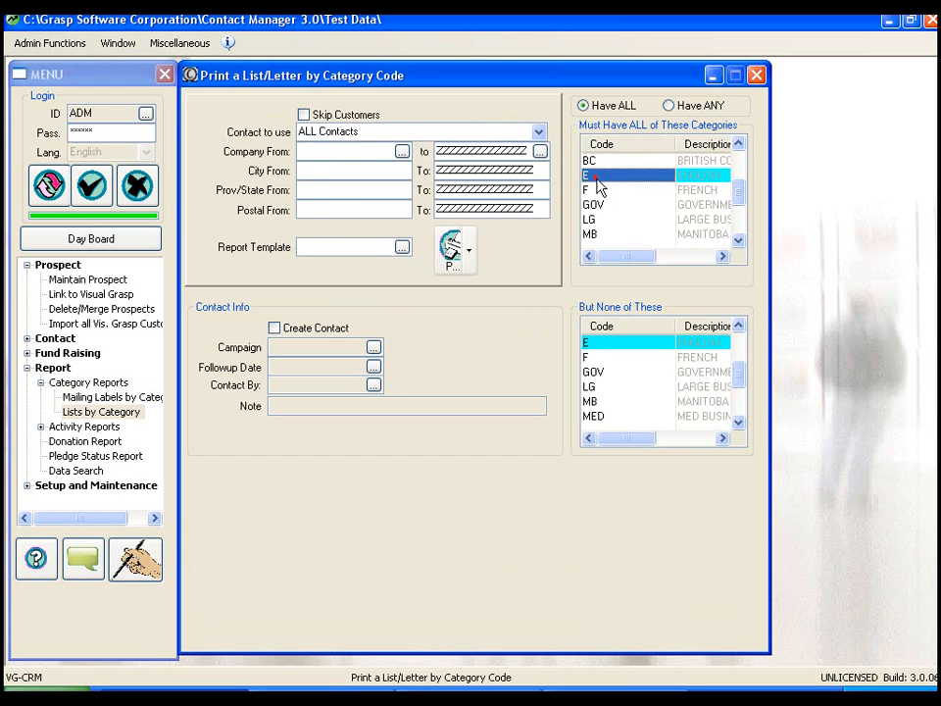
pyautogui.click(738, 240)
pyautogui.click(739, 240)
pyautogui.click(739, 240)
pyautogui.click(593, 217)
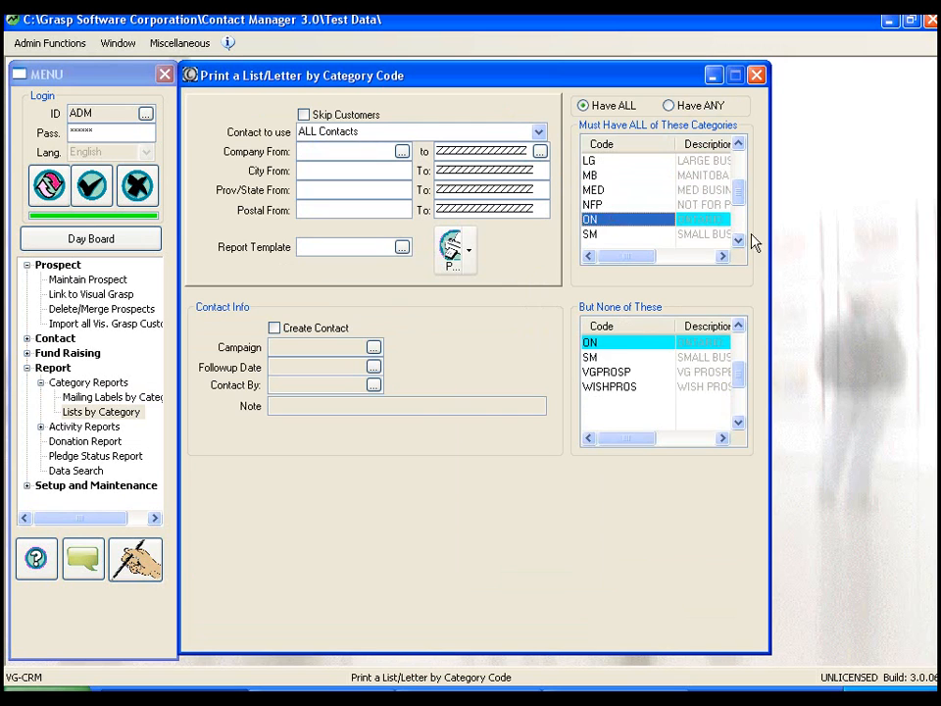
pyautogui.click(739, 240)
pyautogui.click(738, 241)
pyautogui.click(739, 240)
pyautogui.click(609, 221)
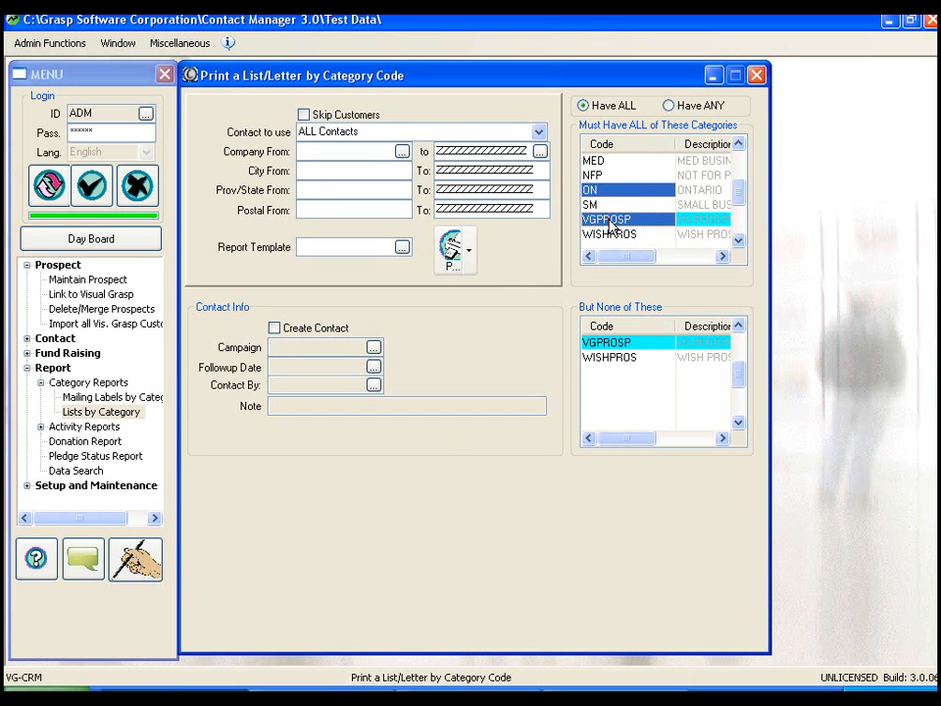
# Leave contact creation off and choose AddressAndPhoneByCategory.LST as the report template.
pyautogui.click(275, 329)
pyautogui.click(275, 329)
pyautogui.click(402, 248)
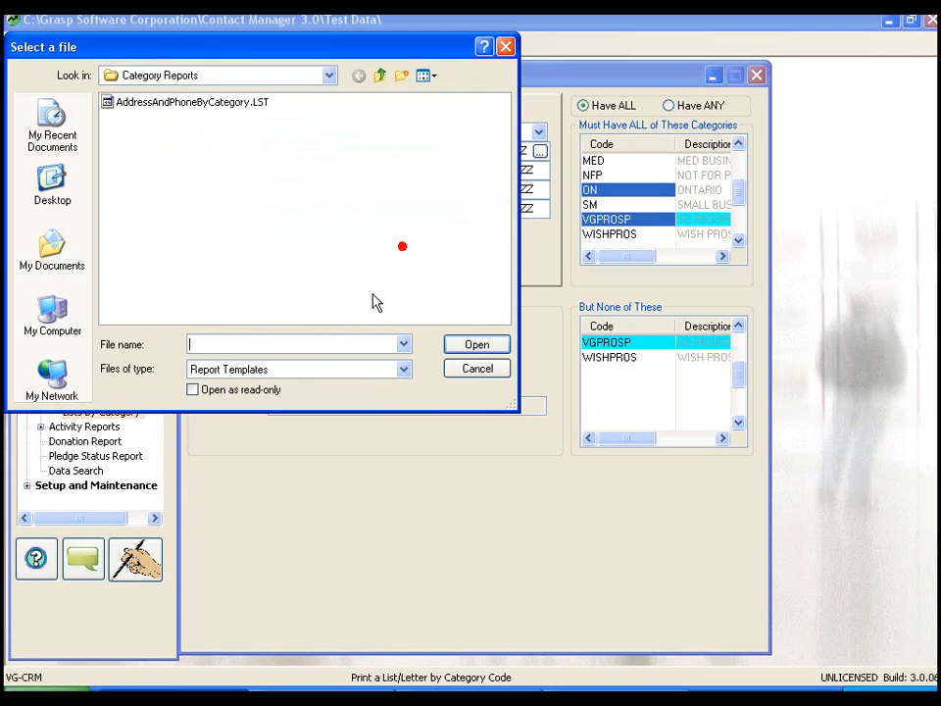
pyautogui.click(146, 101)
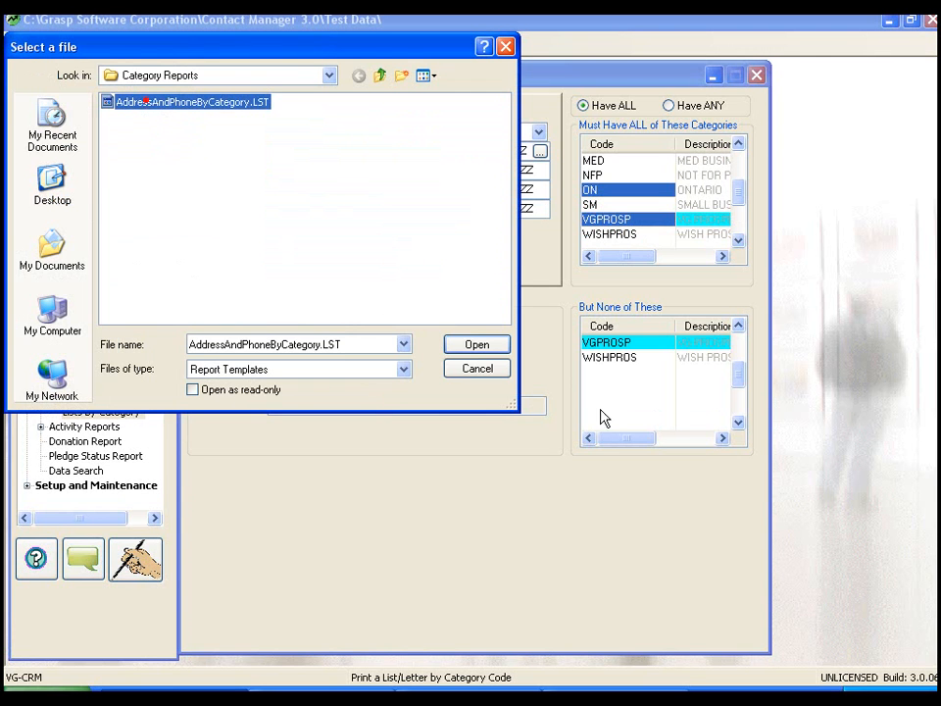
pyautogui.click(478, 346)
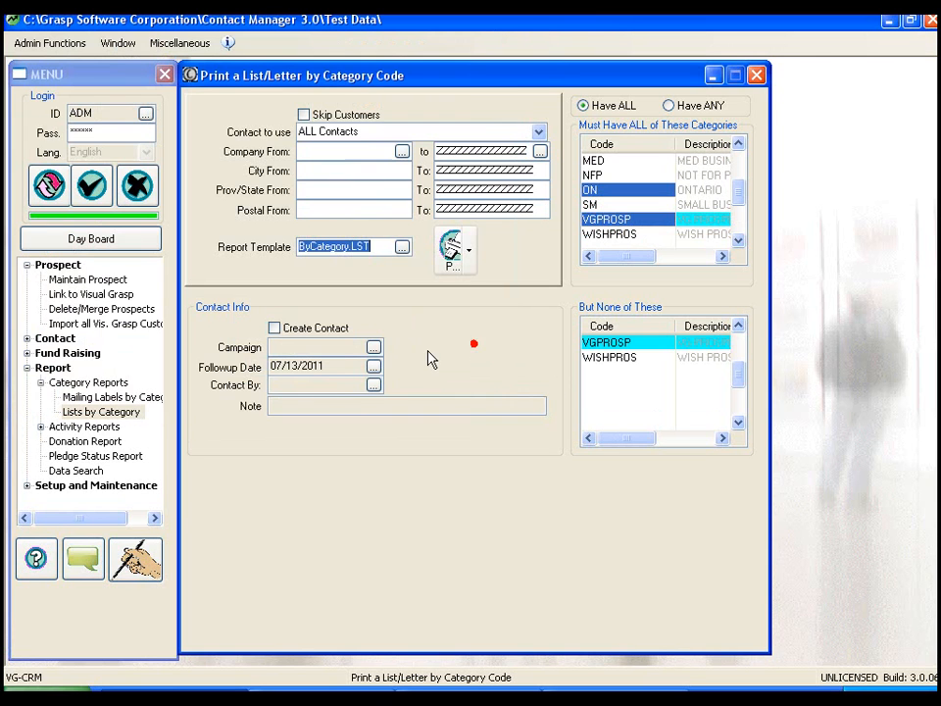
# Output the list to a preview, examine the prospect listing at 200% and close it.
pyautogui.click(449, 252)
pyautogui.click(450, 182)
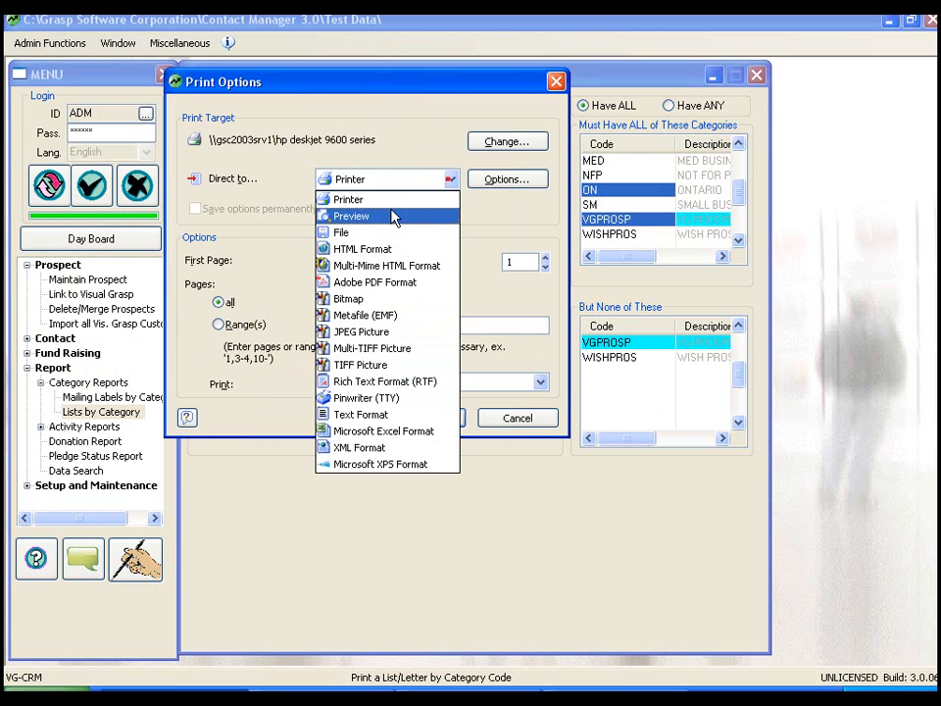
pyautogui.click(388, 215)
pyautogui.click(433, 416)
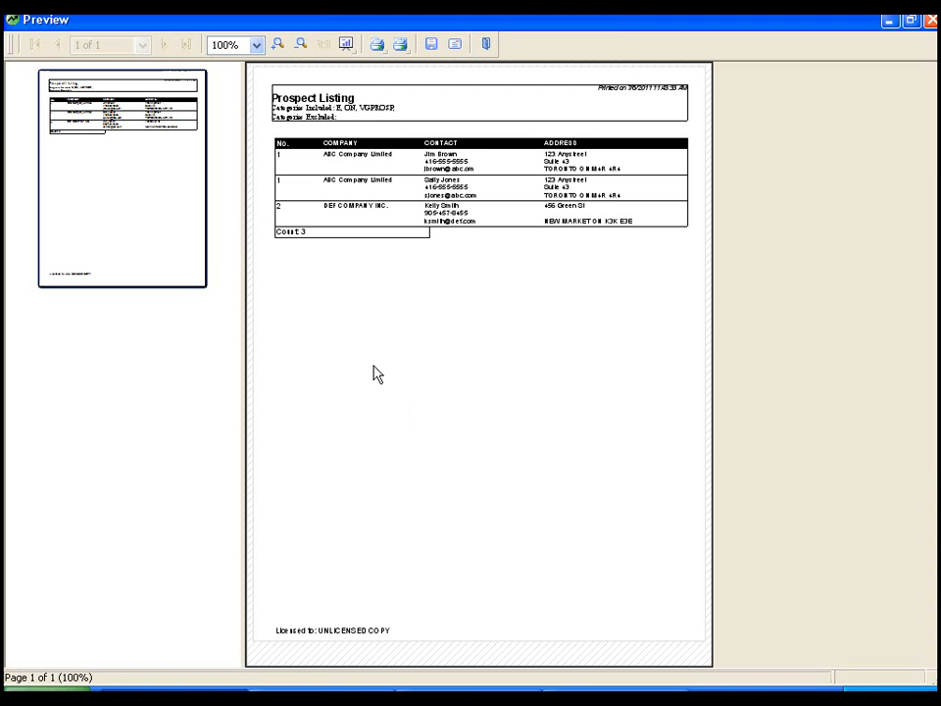
pyautogui.click(280, 45)
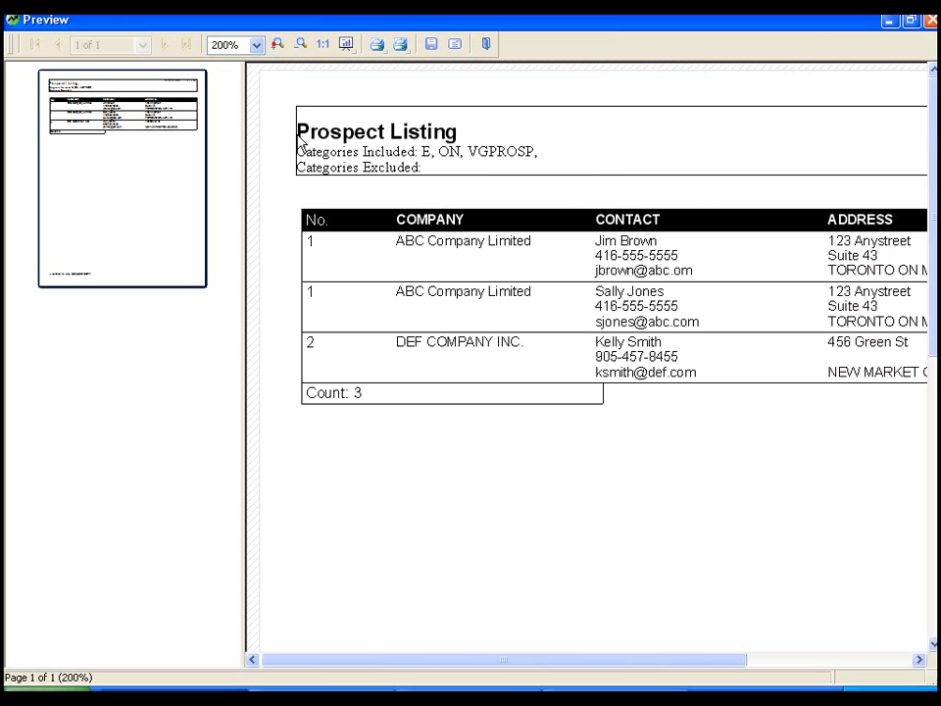
pyautogui.click(929, 21)
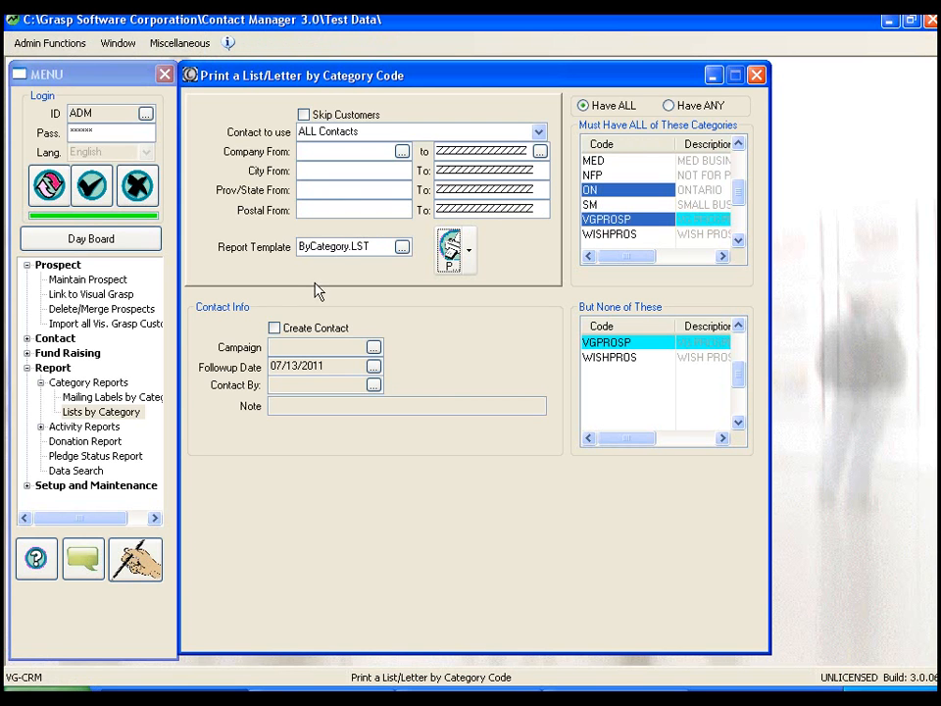